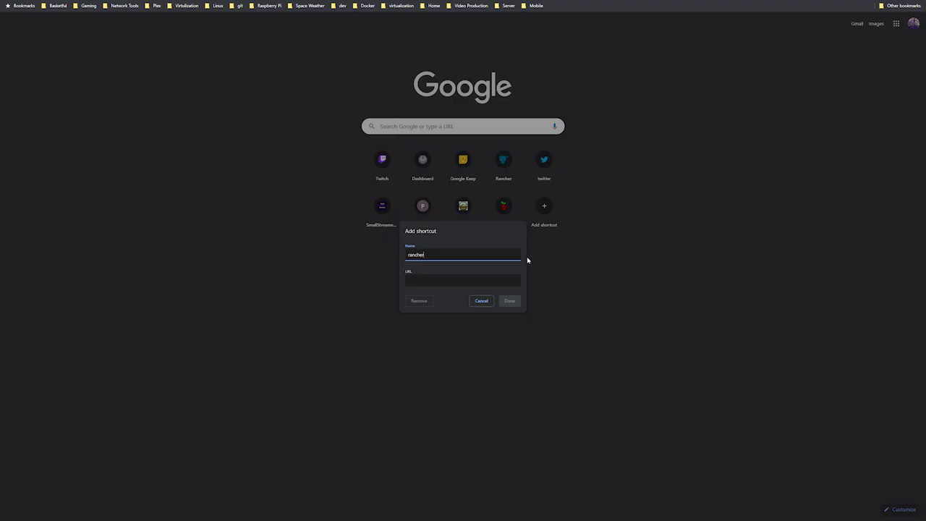
Set the new rancher shortcut's URL to 192.168.0.23 and save the shortcut
key("Tab")
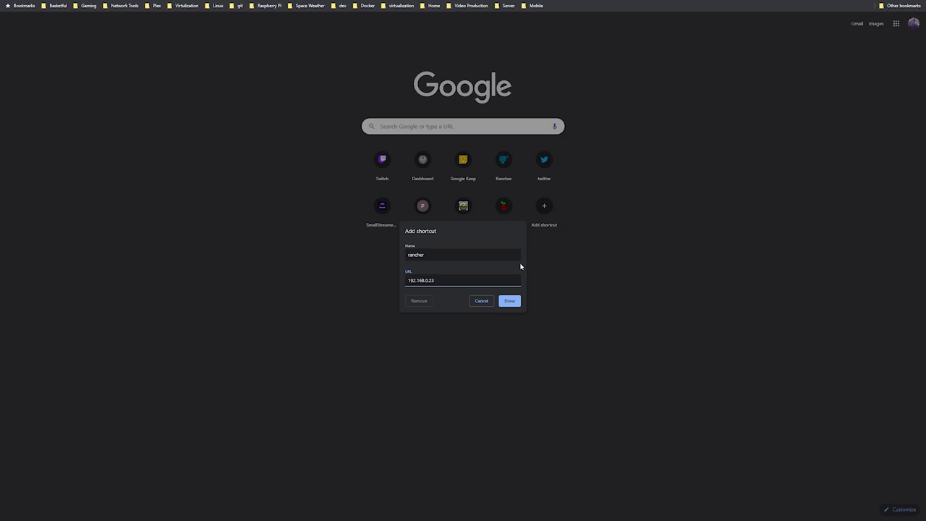
left_click(510, 307)
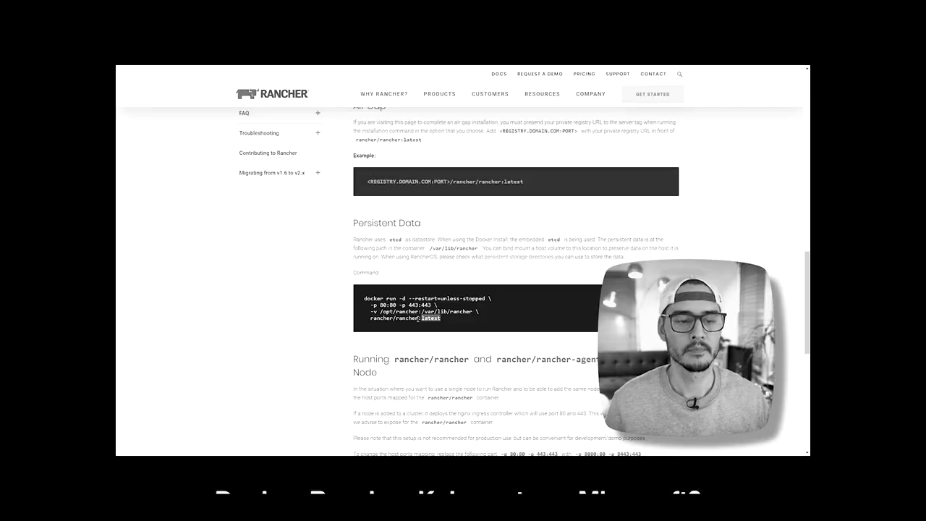
Copy the persistent-data docker run command for rancher/rancher:latest from the Rancher docs and run it in the server terminal
key("ctrl+c")
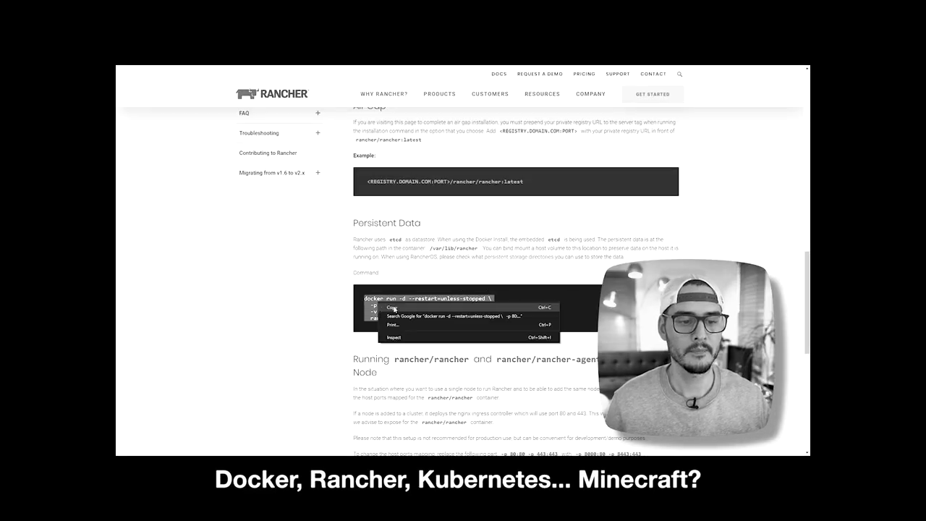
key("alt+Tab")
key("ctrl+v")
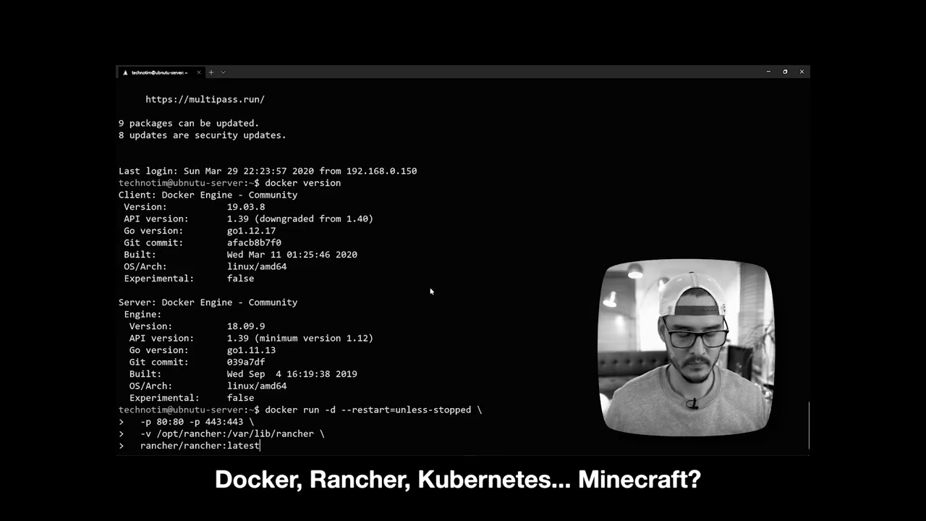
key("Return")
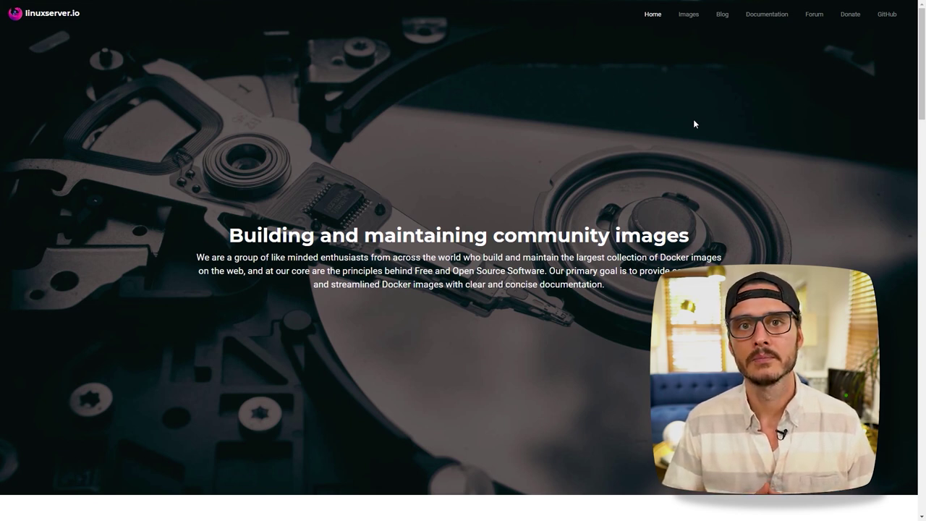
Open the linuxserver.io documentation and look through its image list for heimdall
left_click(770, 22)
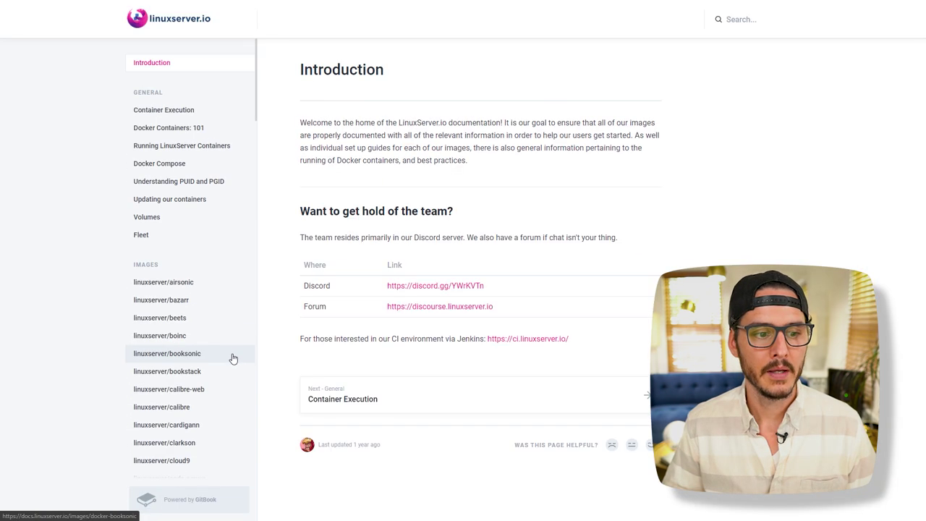
scroll(229, 360, "down", 10)
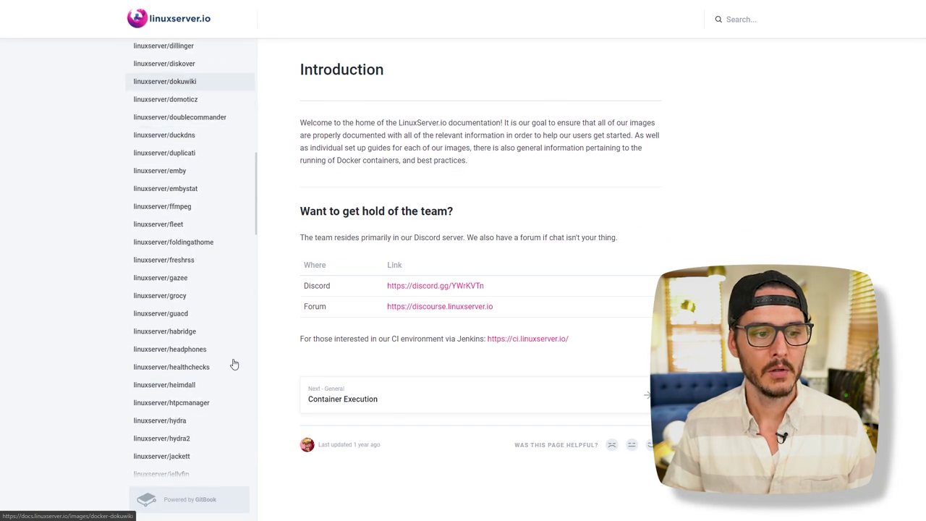
scroll(234, 364, "down", 1)
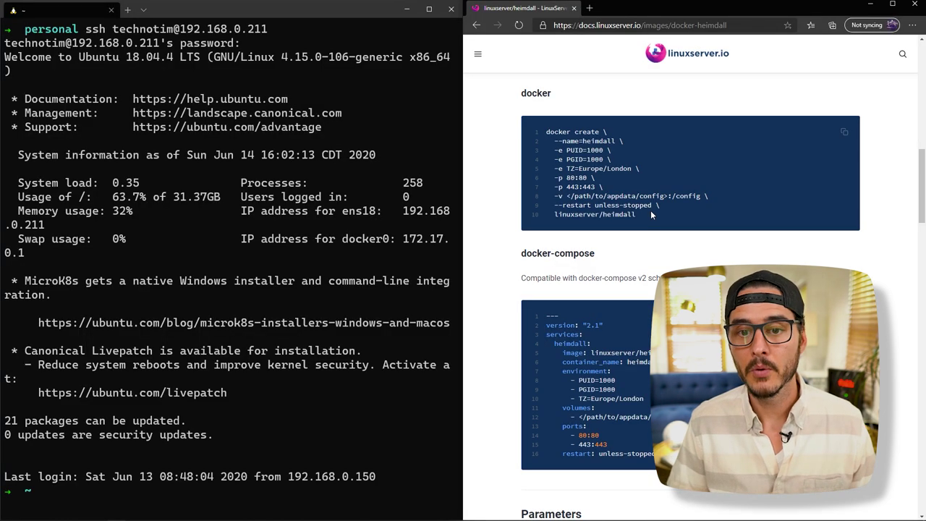
Copy the full docker create command for linuxserver/heimdall from its documentation and paste it into the terminal
left_click_drag(650, 212, 571, 132)
right_click(571, 132)
left_click(587, 137)
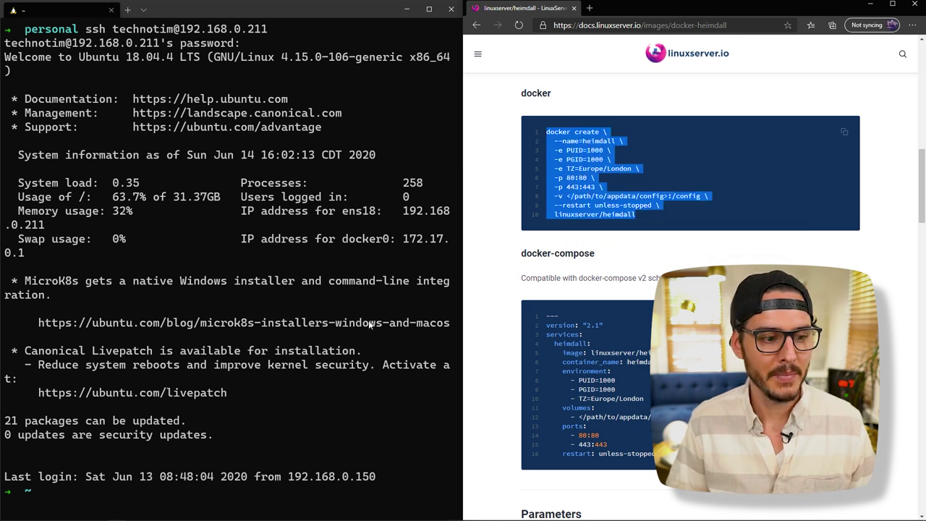
right_click(358, 330)
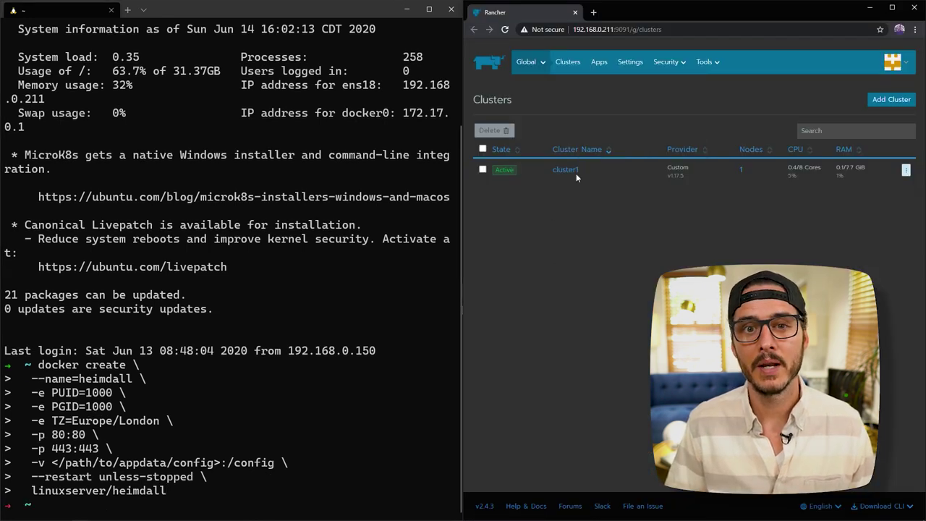
In Rancher, open the Default project of cluster1 and start deploying a new workload
mouse_move(543, 65)
mouse_move(534, 119)
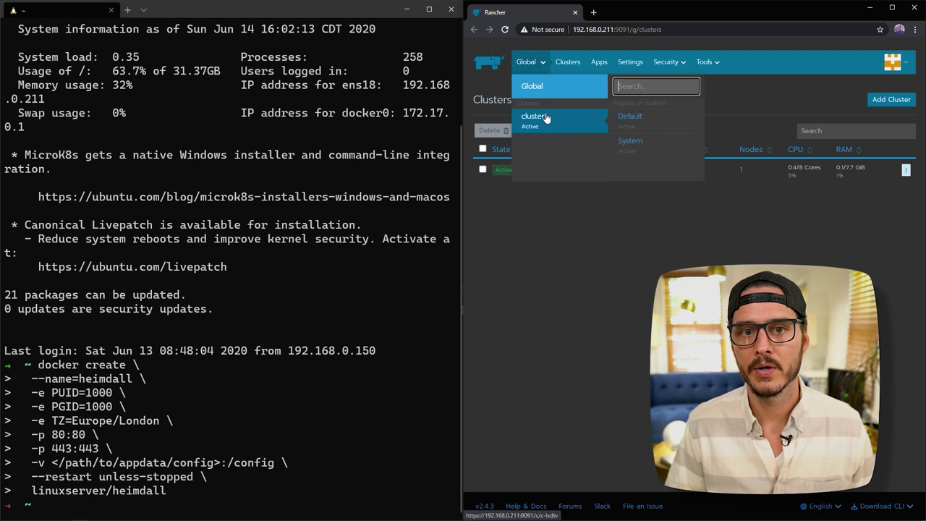
left_click(623, 118)
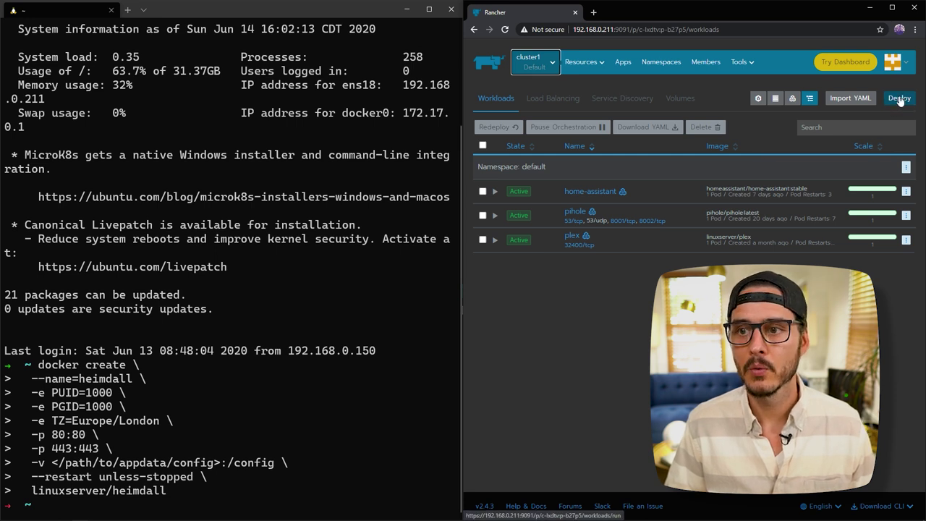
left_click(900, 100)
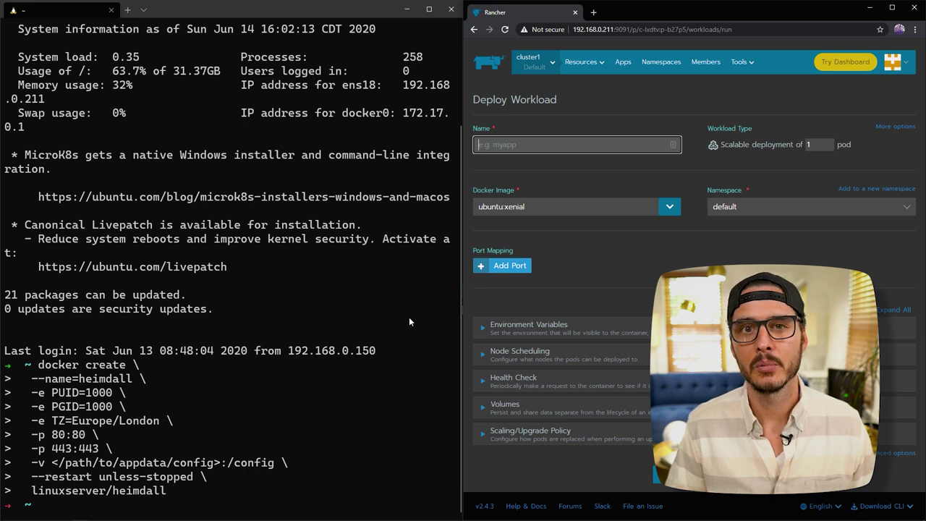
Name the workload heimdall, copying the name from the docker create command in the terminal
left_click(156, 485)
left_click(102, 390)
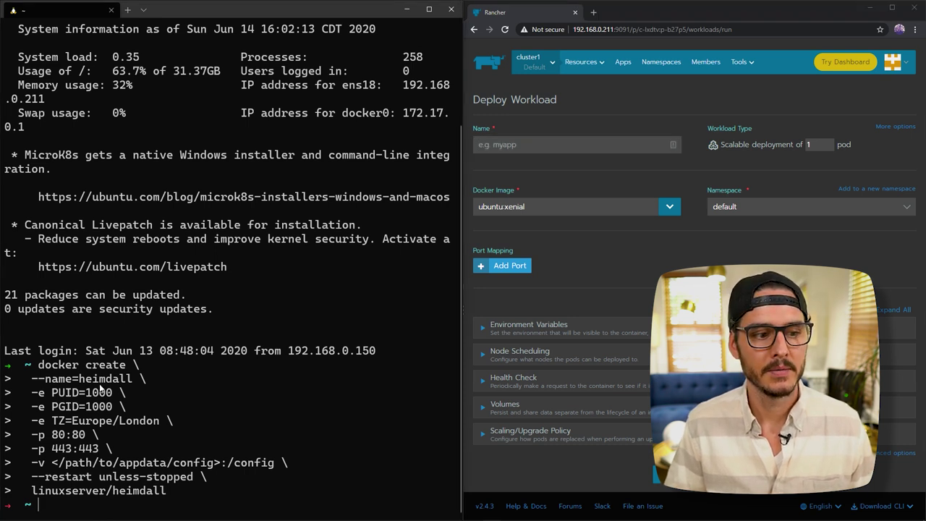
double_click(105, 379)
key("ctrl+c")
left_click(521, 146)
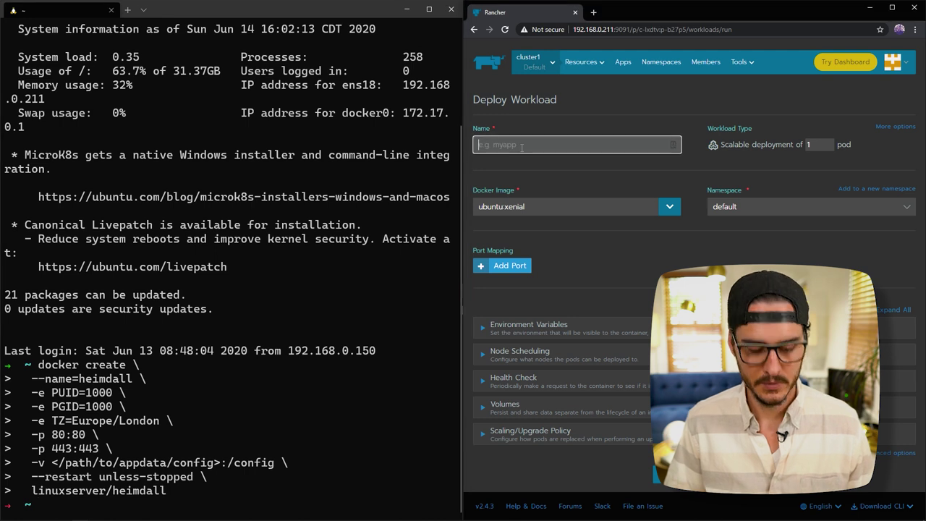
key("ctrl+v")
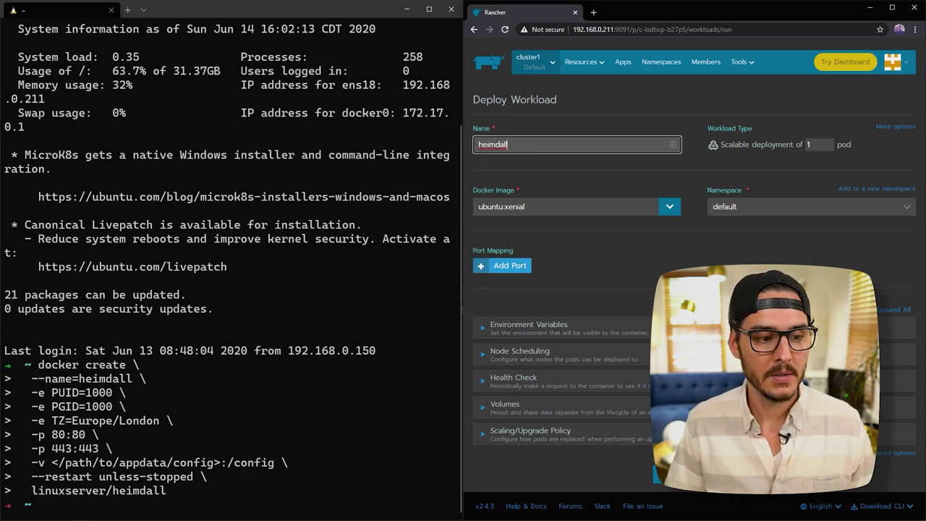
Replace the workload's Docker image with linuxserver/heimdall, copied from the docker create command in the terminal
left_click_drag(32, 490, 166, 490)
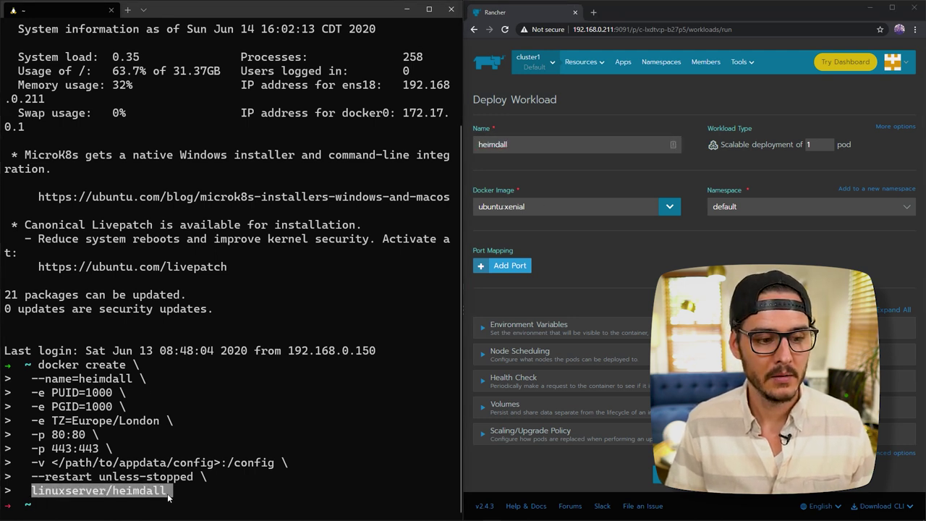
key("ctrl+c")
triple_click(586, 208)
key("ctrl+v")
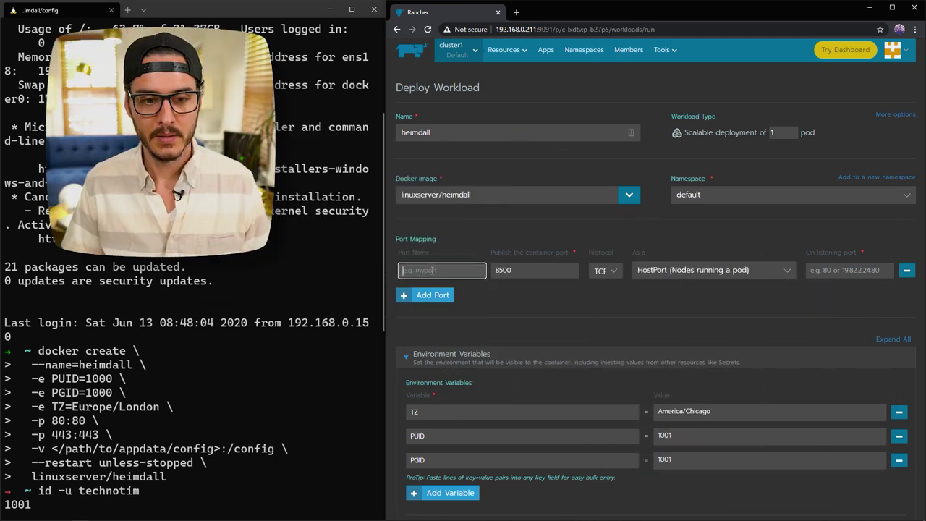
Name the first port mapping heimdall-http and map container port 80 to listening port 8500
left_click(432, 270)
type("heim")
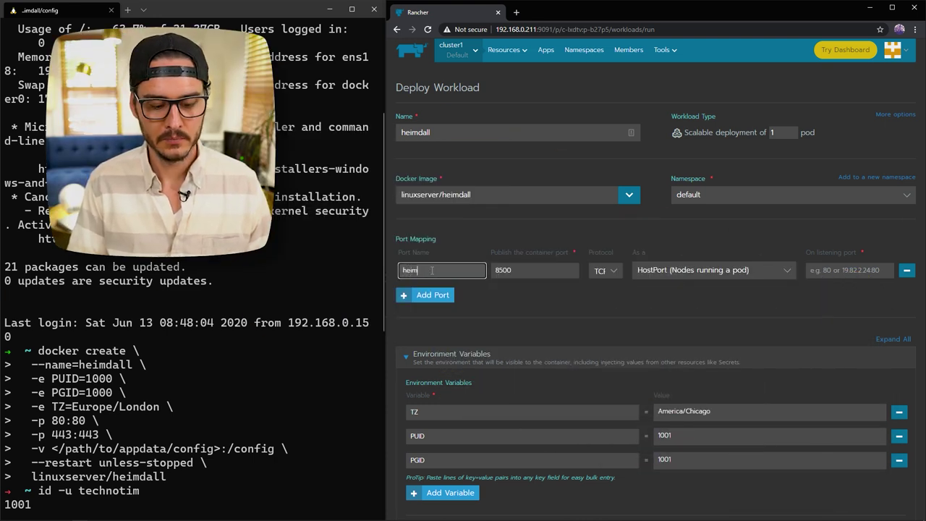
type("dall-http")
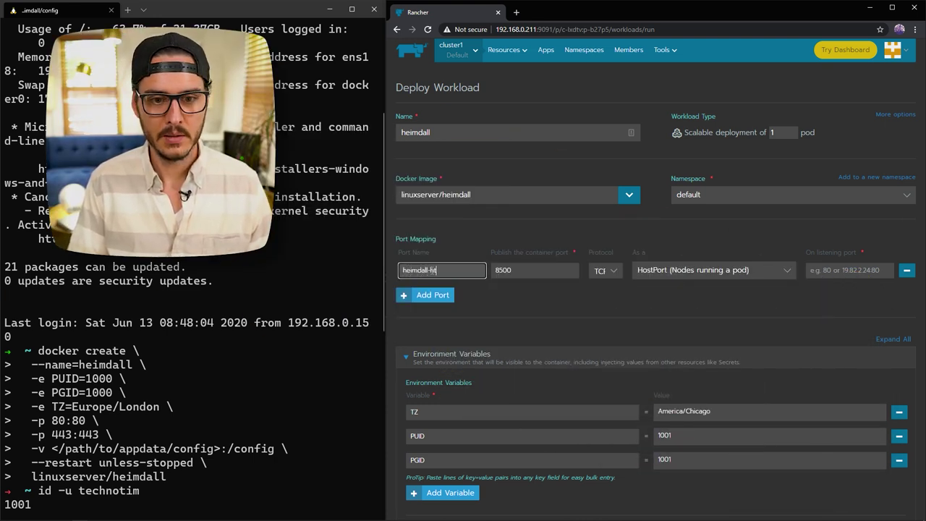
double_click(547, 264)
key("BackSpace")
type("80")
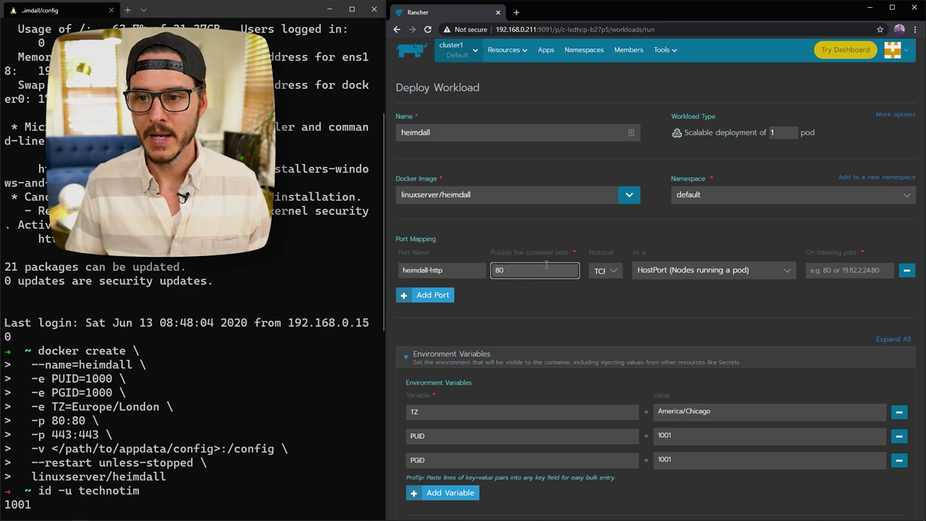
key("Tab")
key("Tab")
type("85")
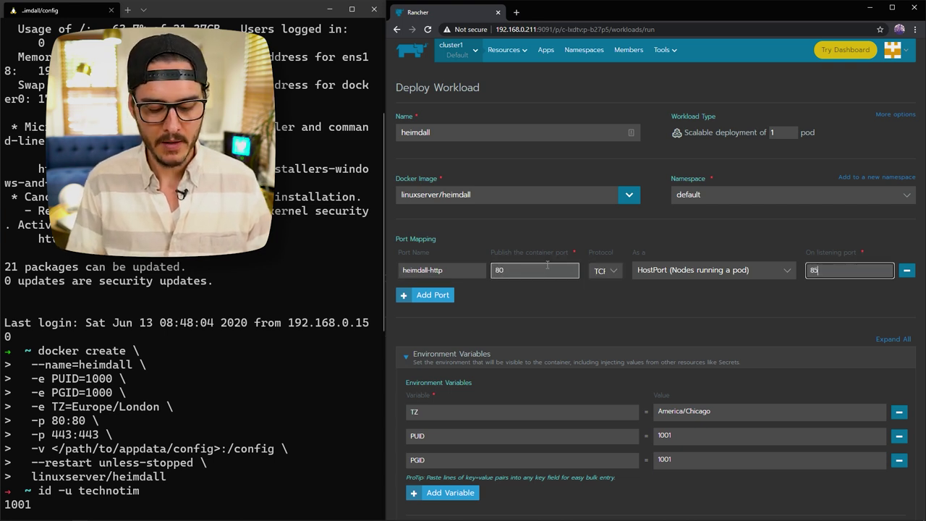
type("0")
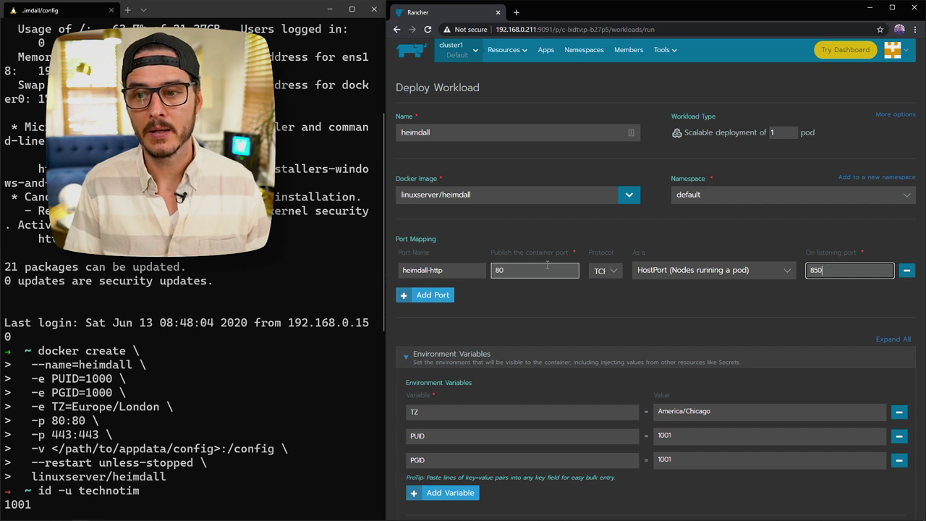
type("0")
Add a second port mapping named heimdall-https, publishing container port 443 as a HostPort on listening port 8501
left_click(433, 295)
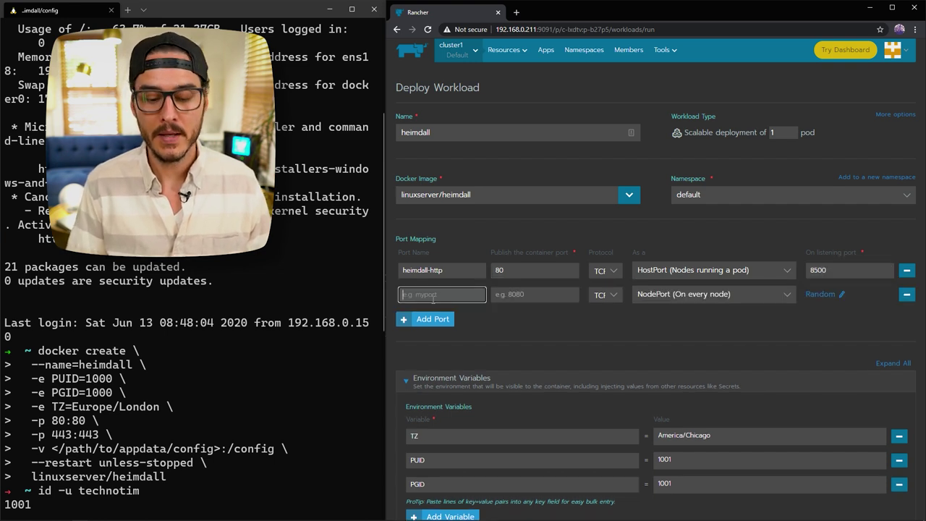
type("43")
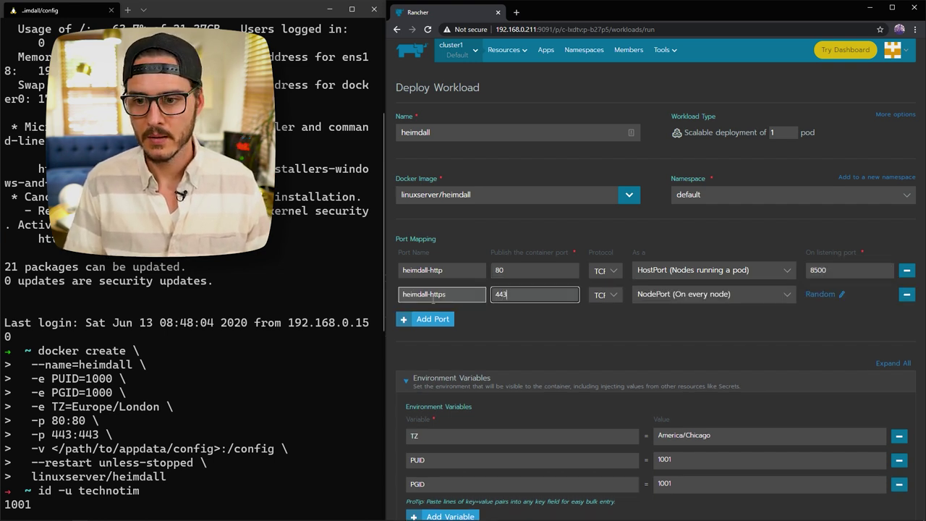
left_click(694, 294)
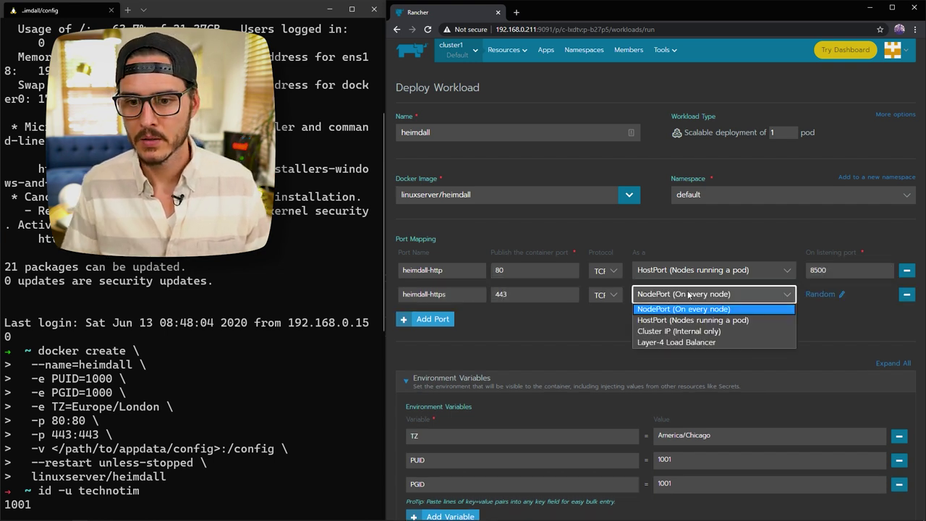
left_click(670, 319)
left_click(816, 290)
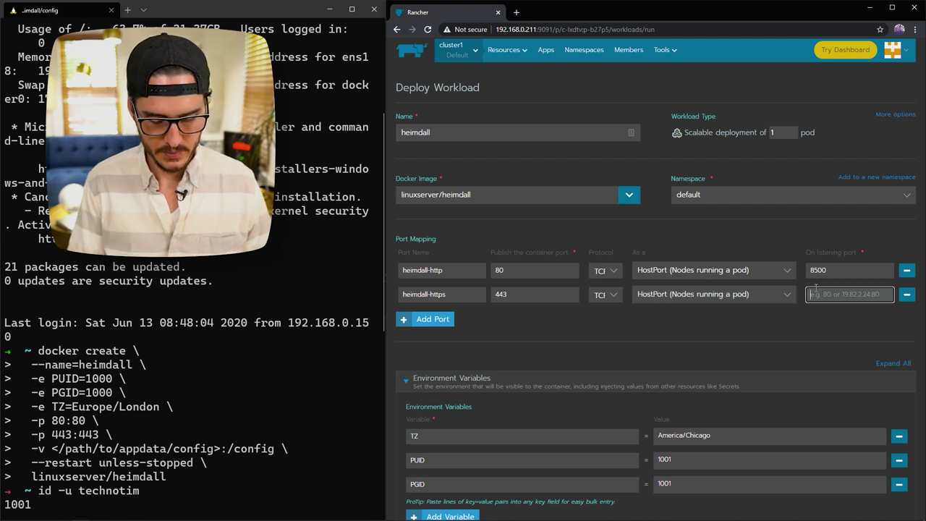
type("8501")
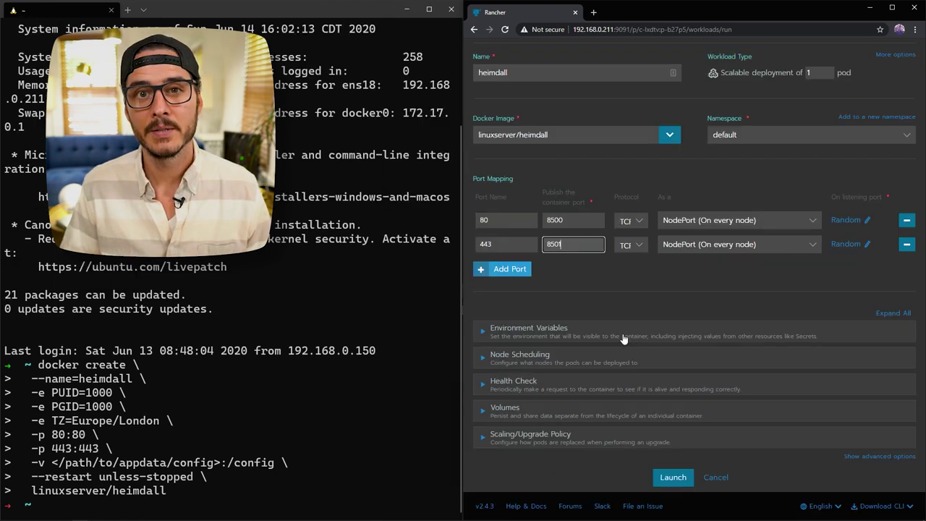
Add an environment variable TZ with the value America/Chicago to the workload
left_click(624, 337)
left_click(536, 373)
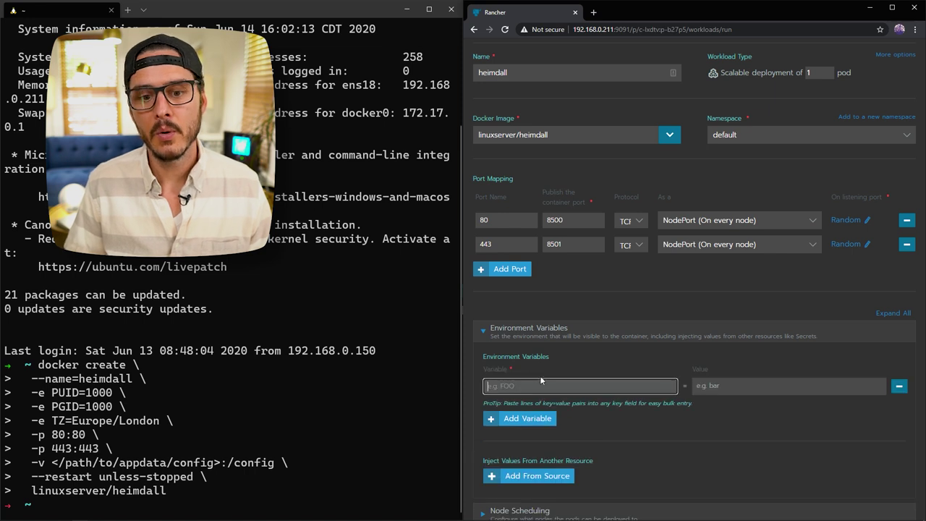
type("TZ")
key("Tab")
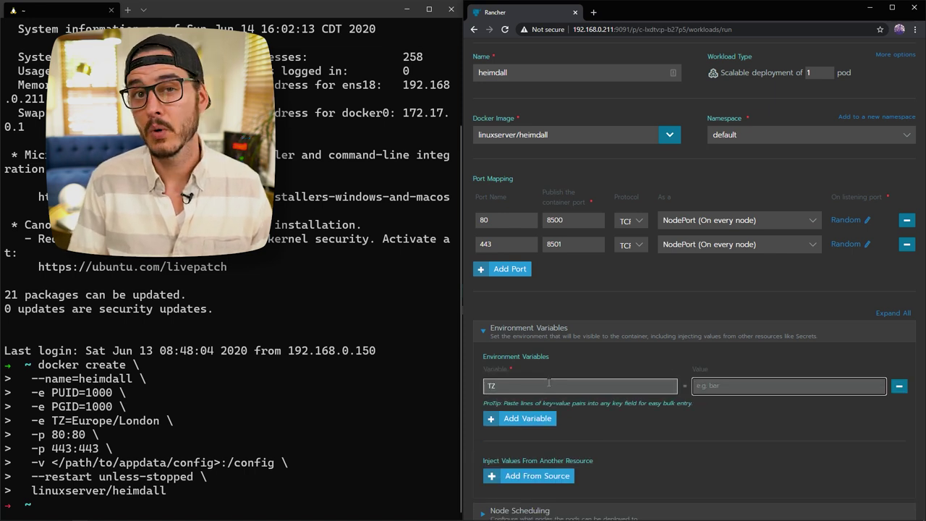
type("America/Chicago")
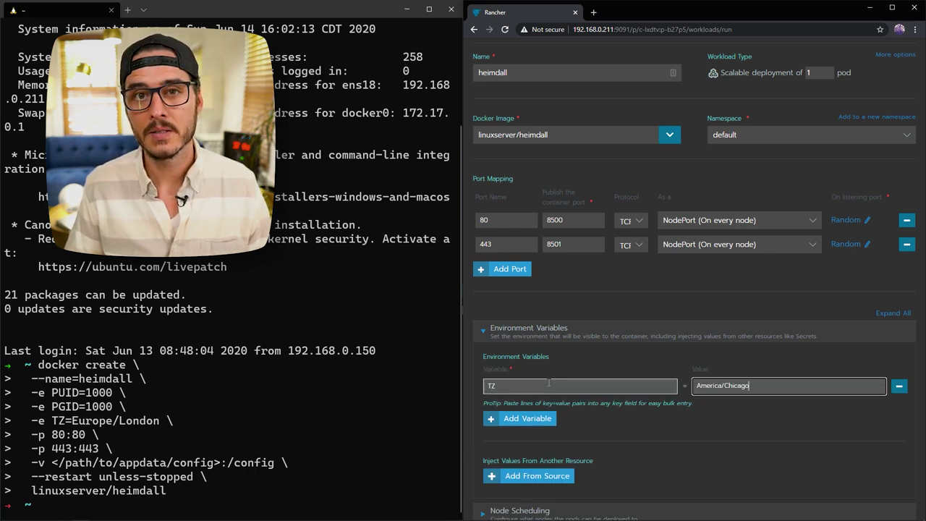
Look up technotim's user ID in the terminal and add an environment variable PUID with the value 1001
scroll(549, 383, "down", 1)
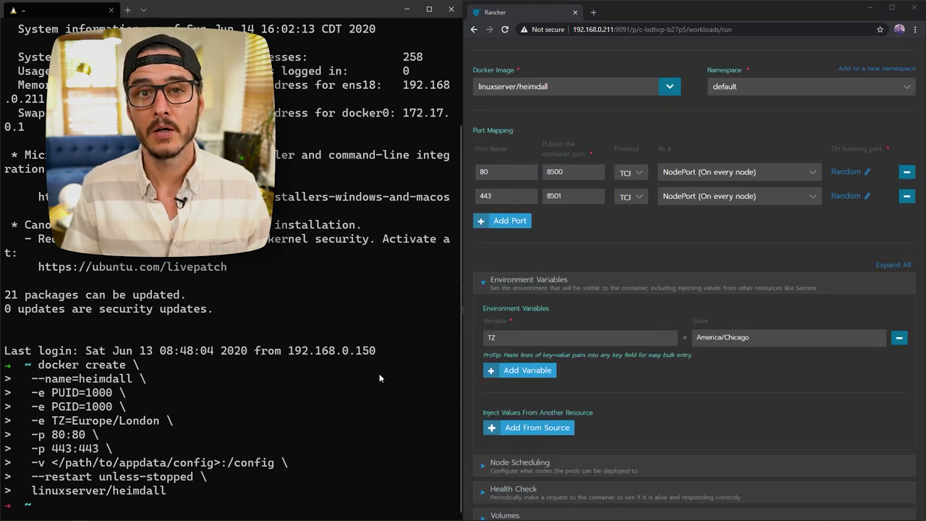
left_click(516, 372)
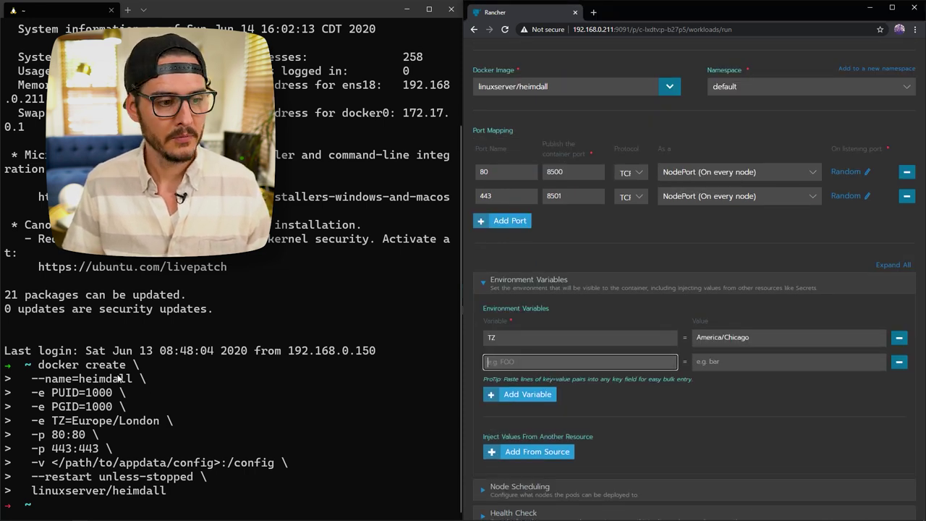
type("PUID")
left_click(306, 375)
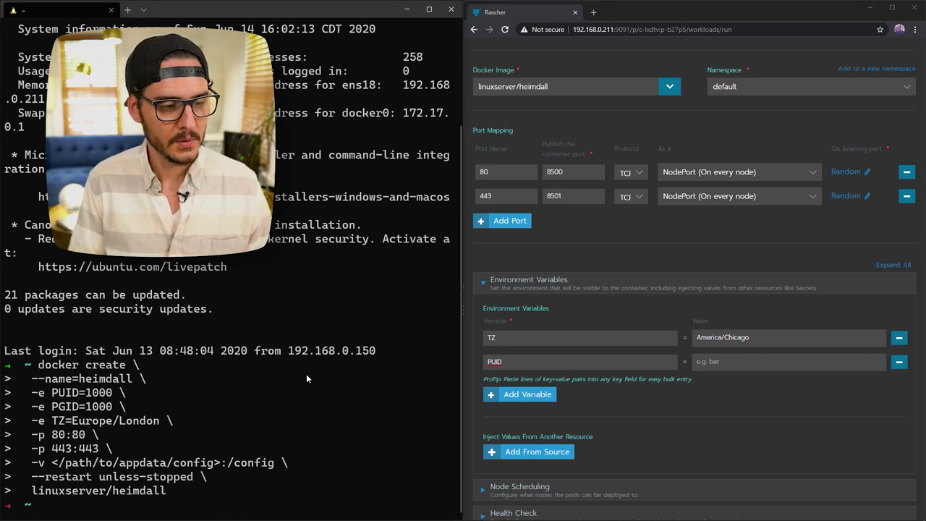
type("id -u technotim")
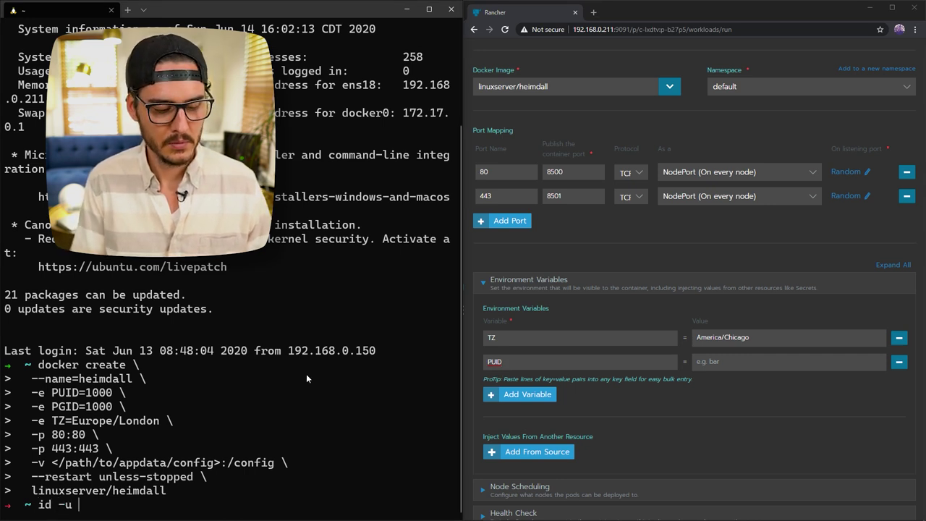
key("Return")
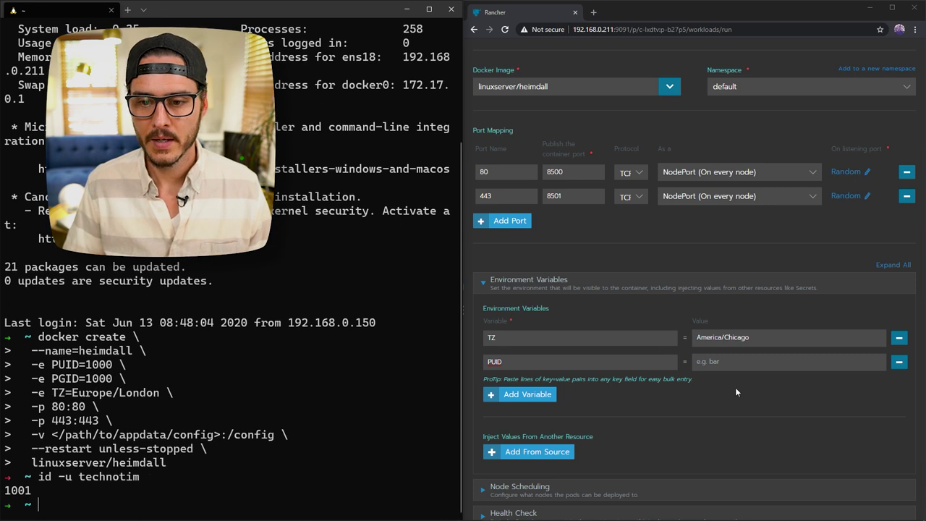
left_click(735, 361)
type("1001")
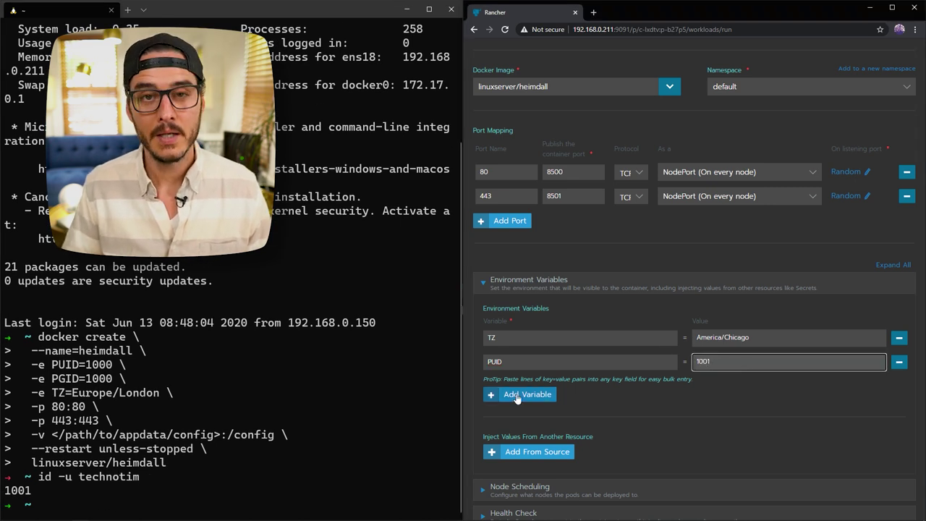
Look up technotim's group IDs in the terminal and add an environment variable PGID with the value 1001
left_click(520, 394)
type("PGID")
left_click(333, 449)
type("id -G technotim")
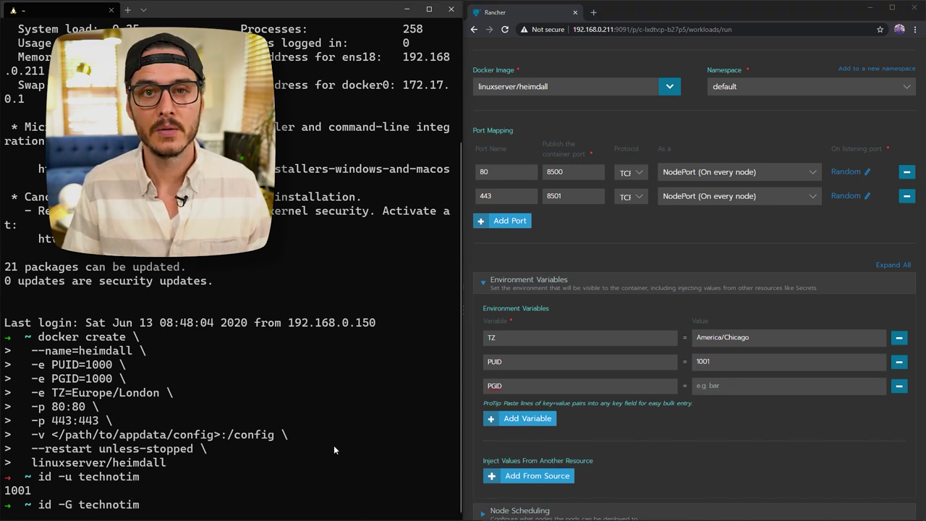
key("Return")
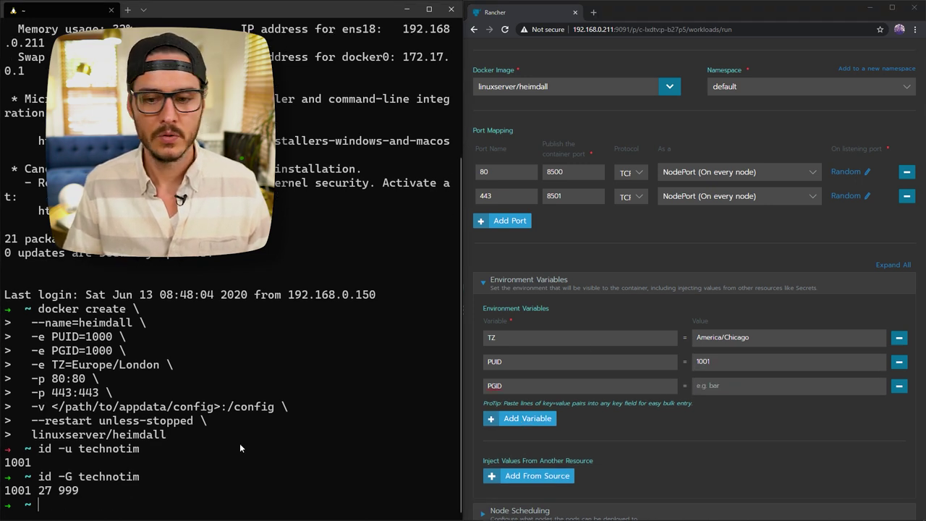
left_click(757, 385)
type("1001")
Create a heimdall directory with a config subdirectory in the terminal's home folder, enter config and print its path
scroll(723, 362, "down", 2)
left_click(350, 329)
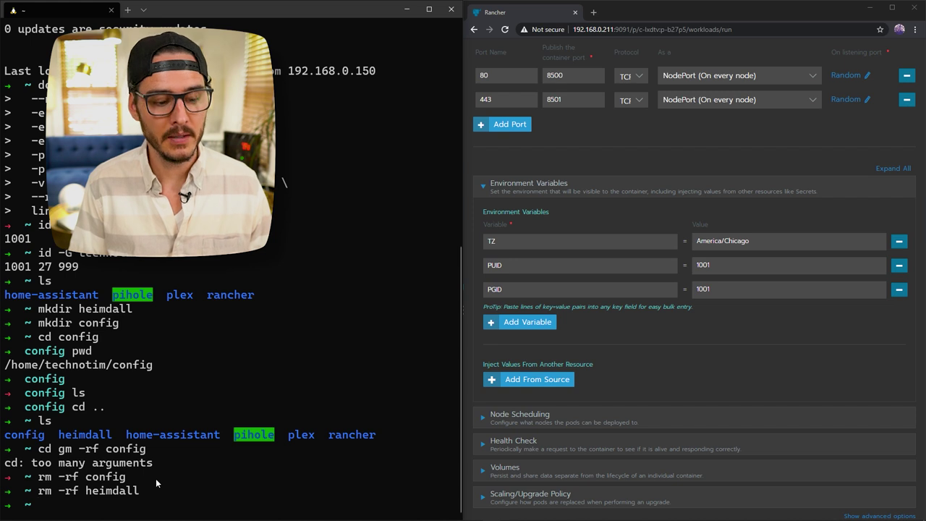
type("mkdir he")
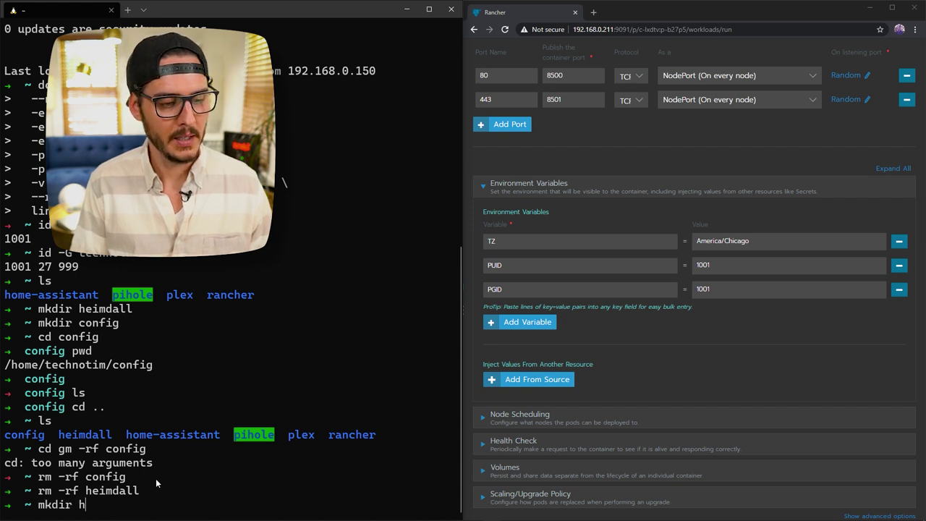
type("imdall")
key("Return")
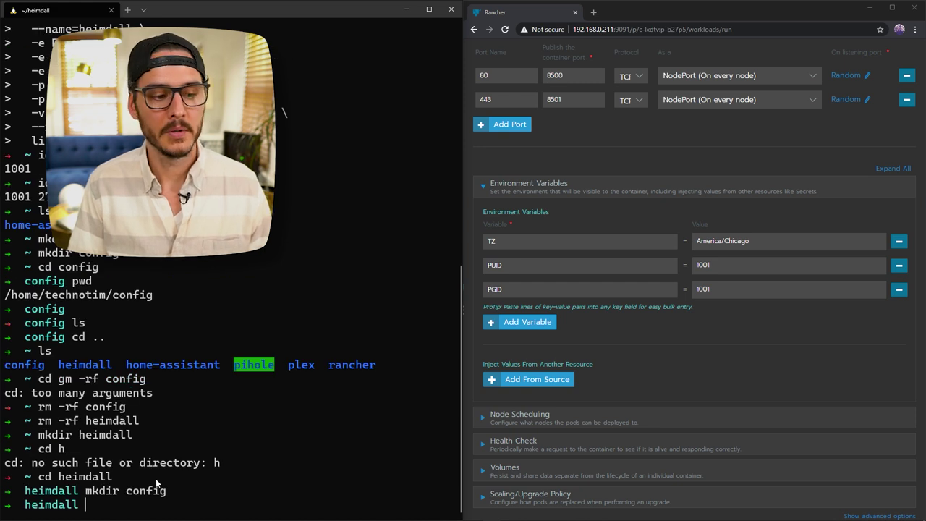
type("cd config")
key("Return")
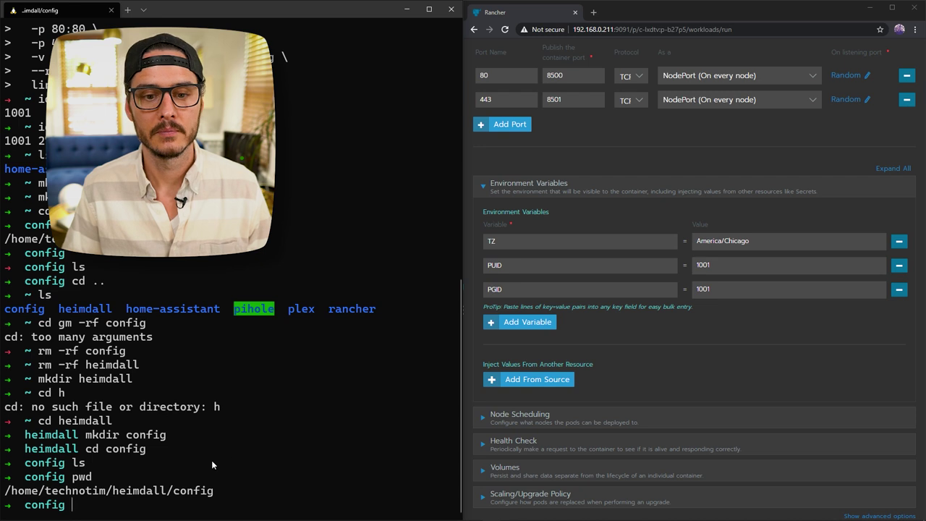
Add a bind-mount volume named heimdall to the workload with the node path /home/technotim/heimdall/config
left_click(505, 467)
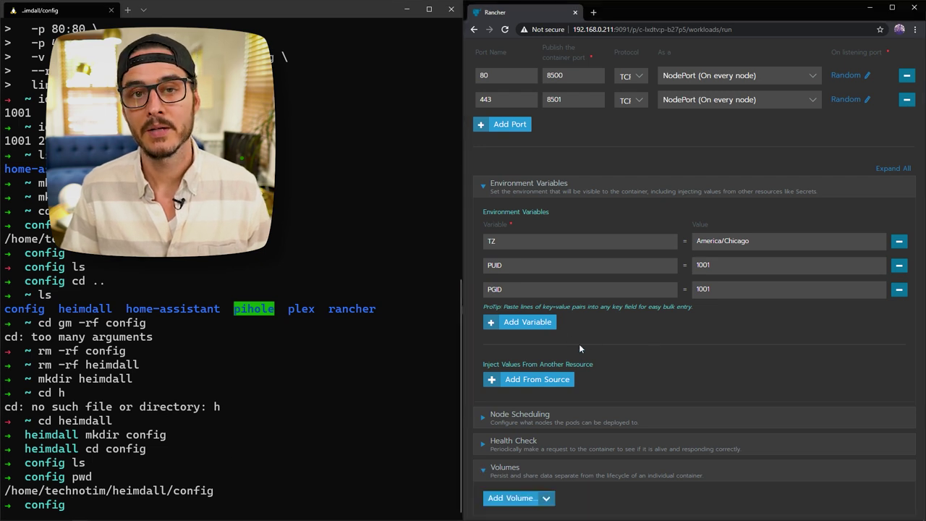
scroll(511, 355, "down", 2)
left_click(518, 405)
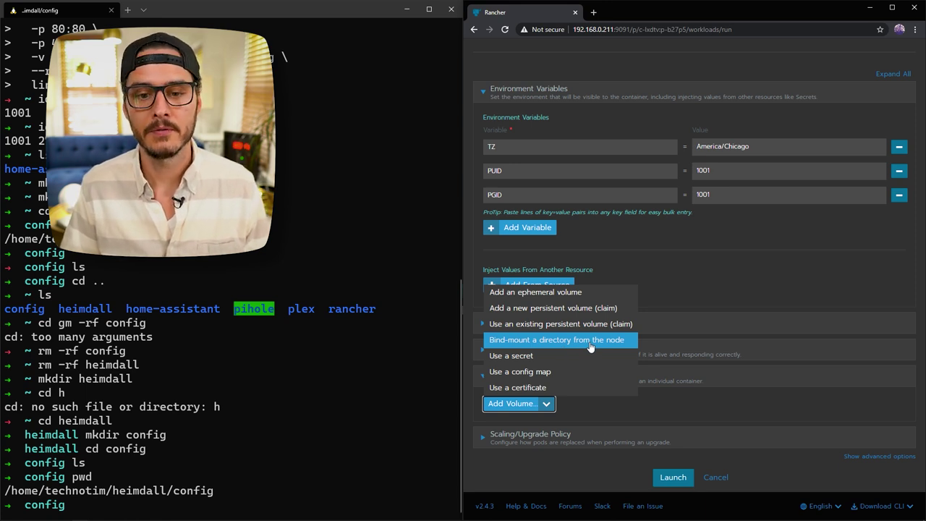
left_click(591, 346)
type("heimdall")
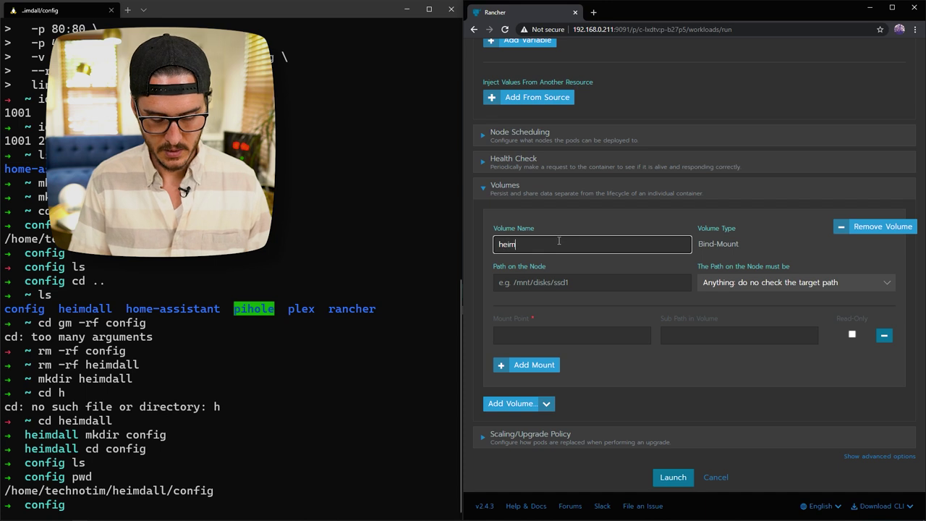
left_click(540, 283)
type("/home/technotim/heimdall/config")
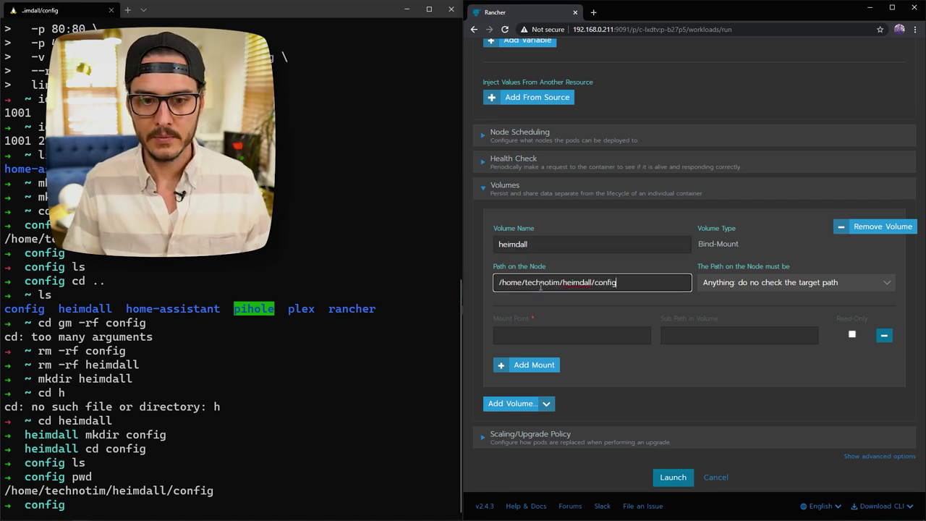
Set the heimdall volume's mount point to /config, checking the docker create command's volume option
left_click(564, 334)
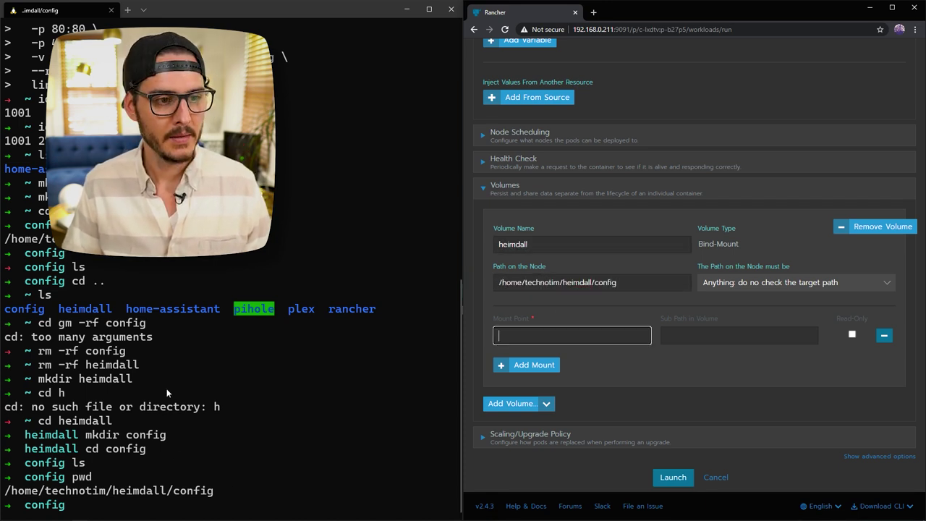
scroll(183, 282, "up", 3)
left_click(189, 260)
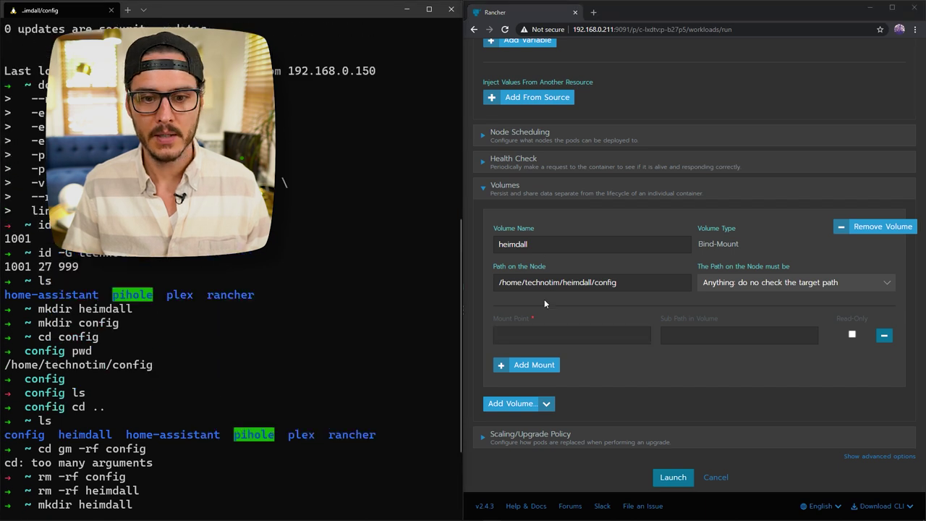
left_click(531, 337)
type("/config")
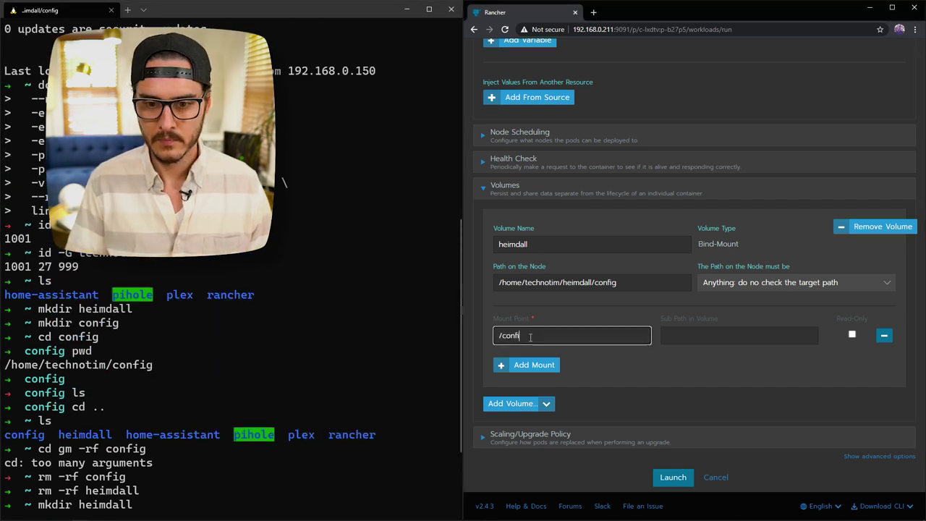
Set the workload's scaling/upgrade policy to Kill ALL pods, then start new, and launch the workload
left_click(552, 437)
scroll(581, 404, "up", 2)
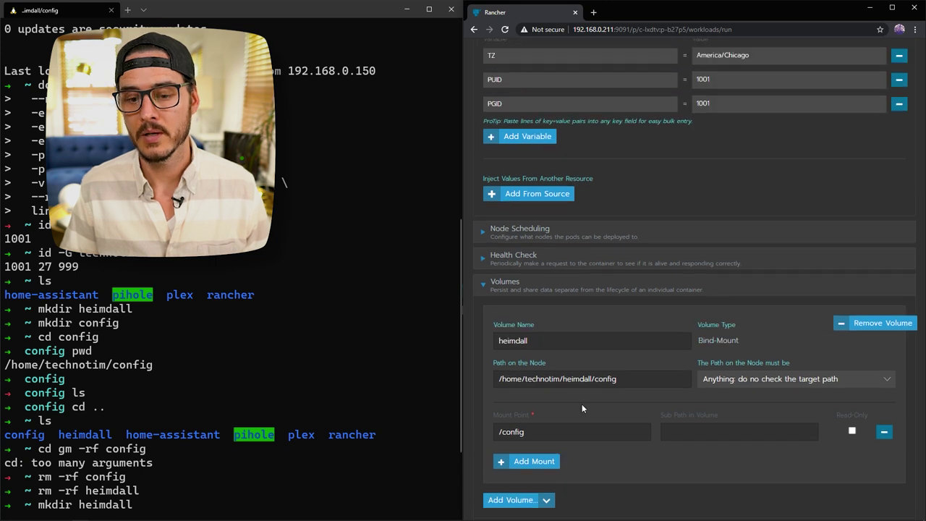
scroll(582, 405, "down", 3)
scroll(581, 405, "down", 1)
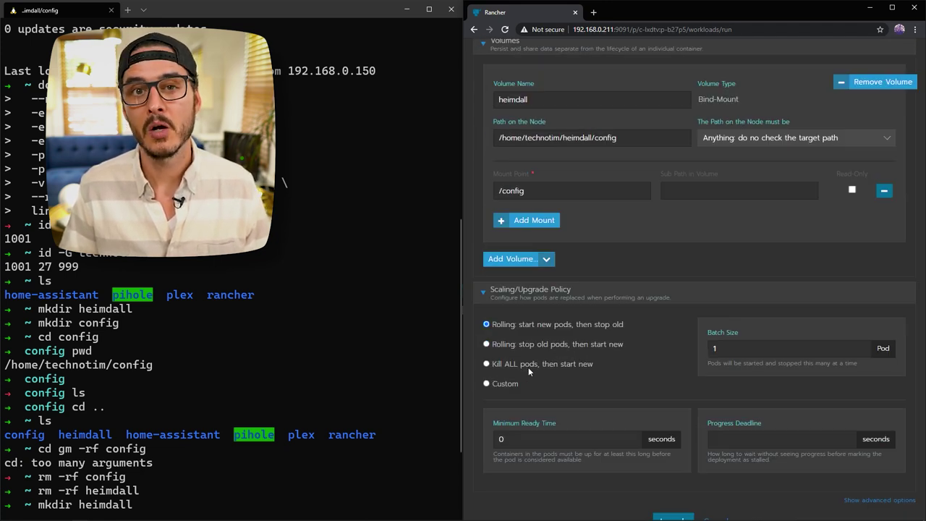
left_click(528, 363)
scroll(528, 367, "down", 1)
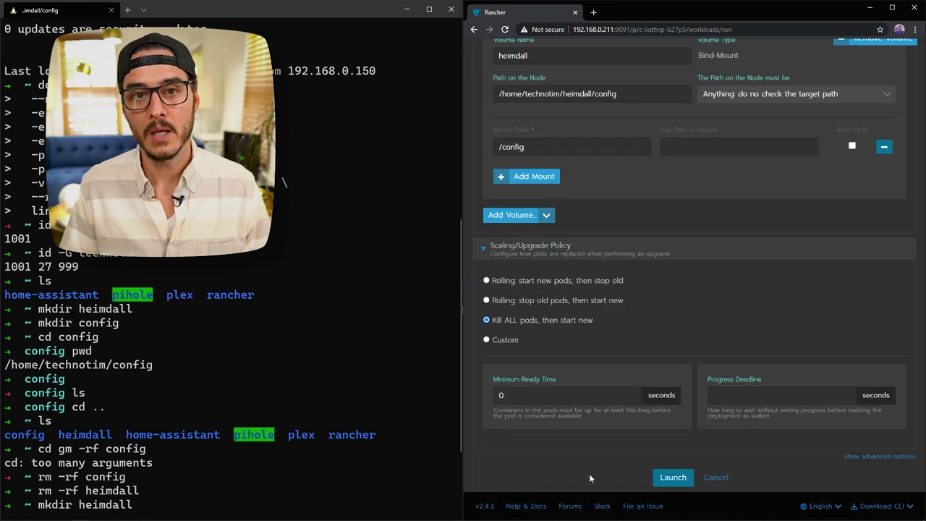
left_click(672, 477)
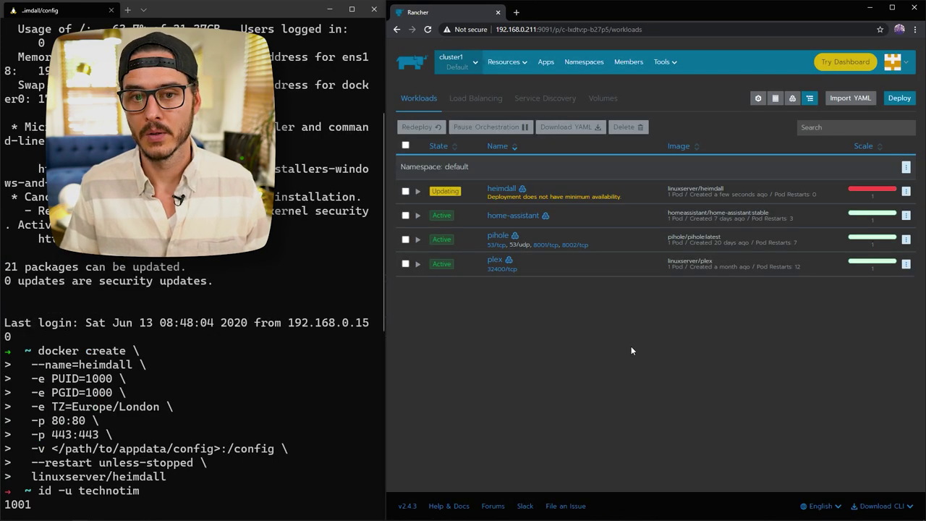
Open the heimdall workload's details, show its deployment events and open its first endpoint in the browser
left_click(501, 188)
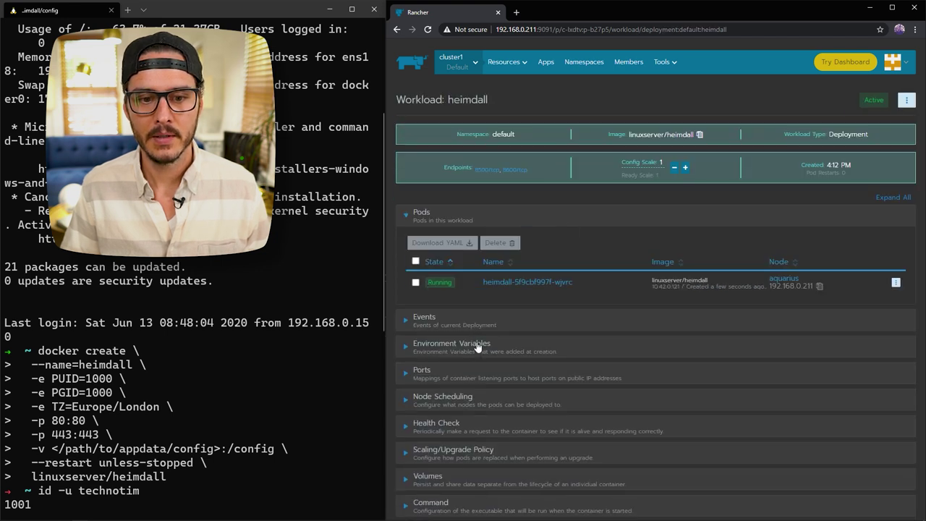
left_click(467, 324)
scroll(599, 337, "down", 1)
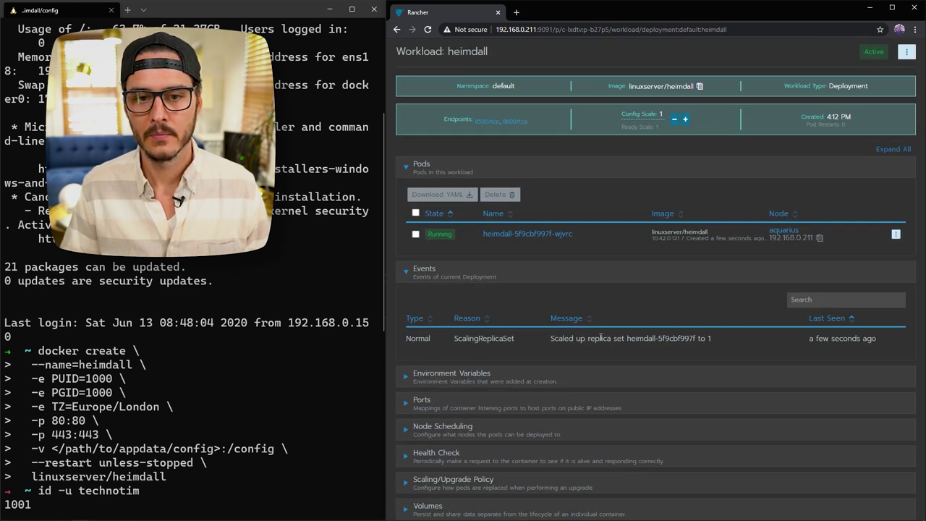
left_click(487, 122)
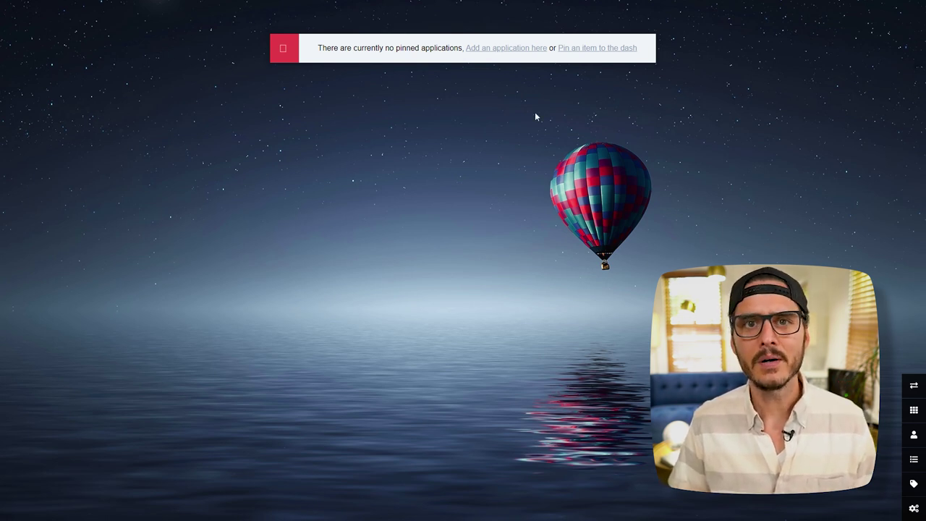
Start adding an application to the Heimdall dashboard and choose Pihole as its application type
left_click(506, 49)
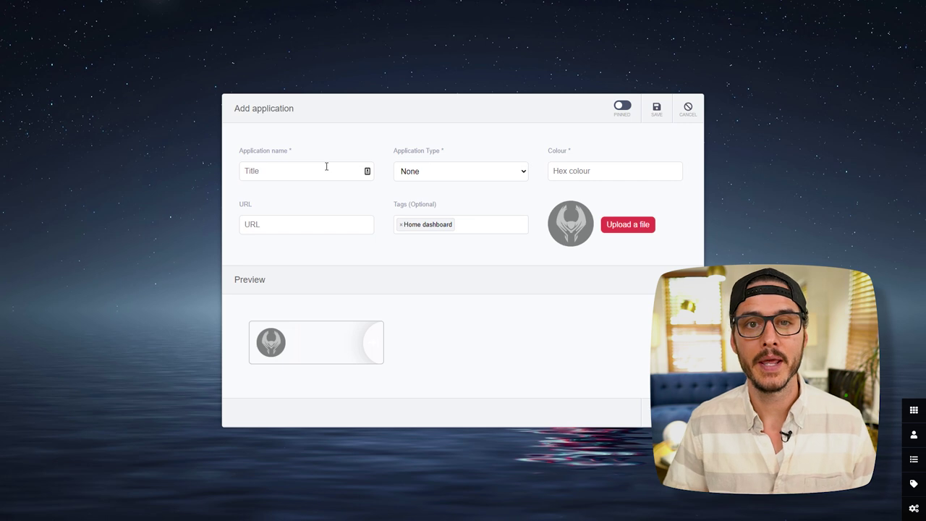
left_click(450, 167)
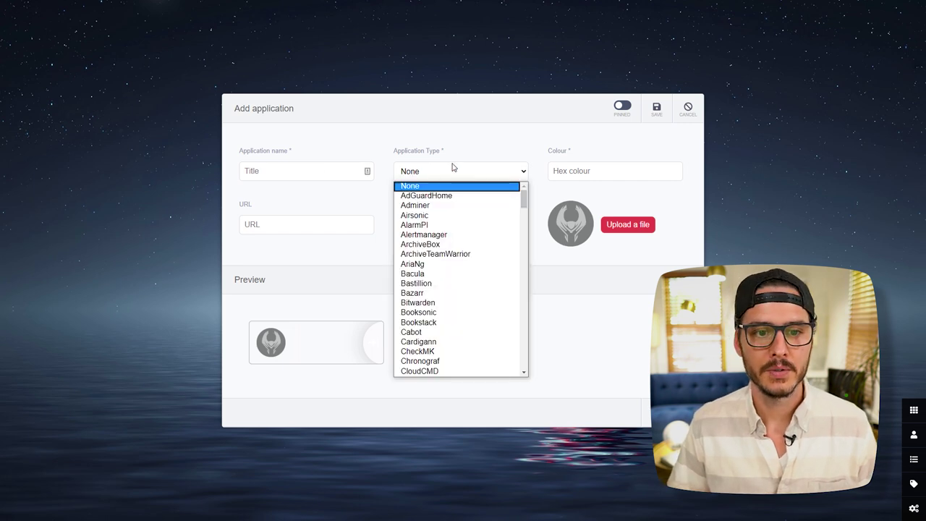
scroll(459, 275, "down", 10)
scroll(465, 286, "down", 5)
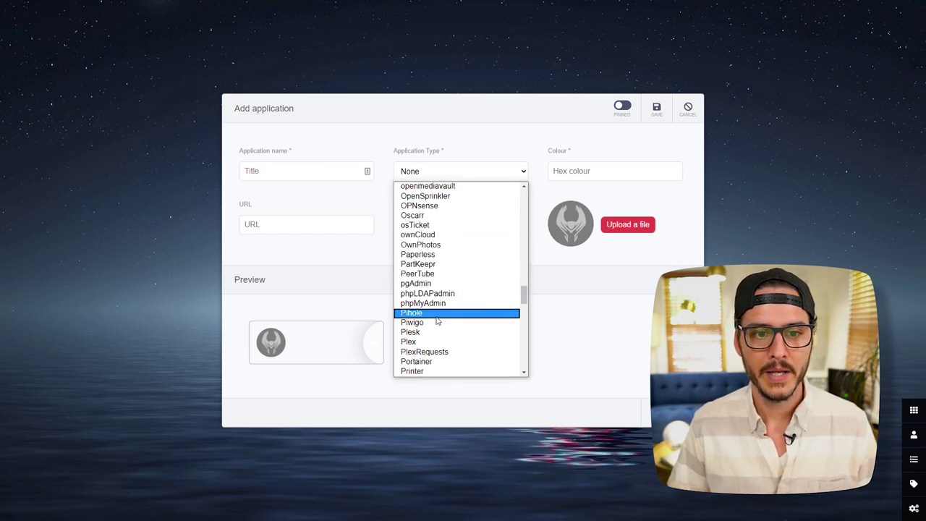
left_click(436, 316)
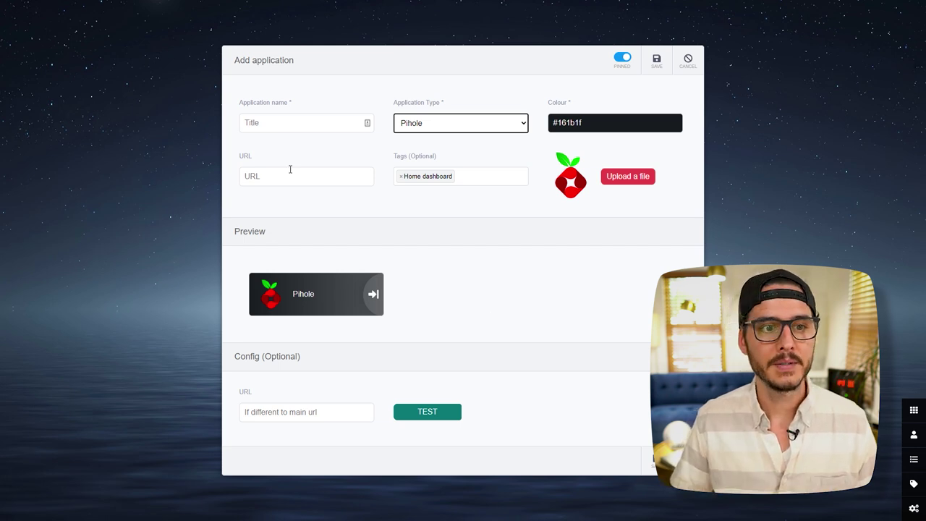
left_click(297, 125)
type("Pi")
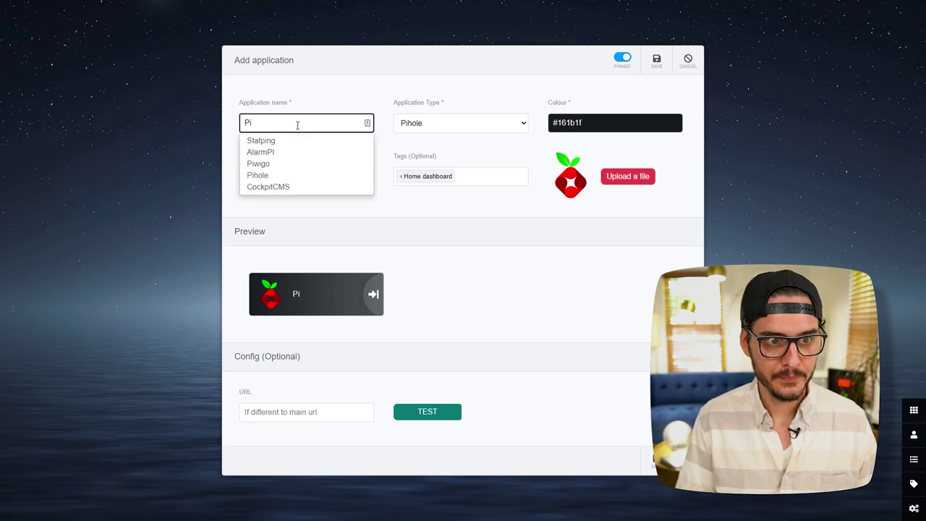
type("hole")
left_click(284, 177)
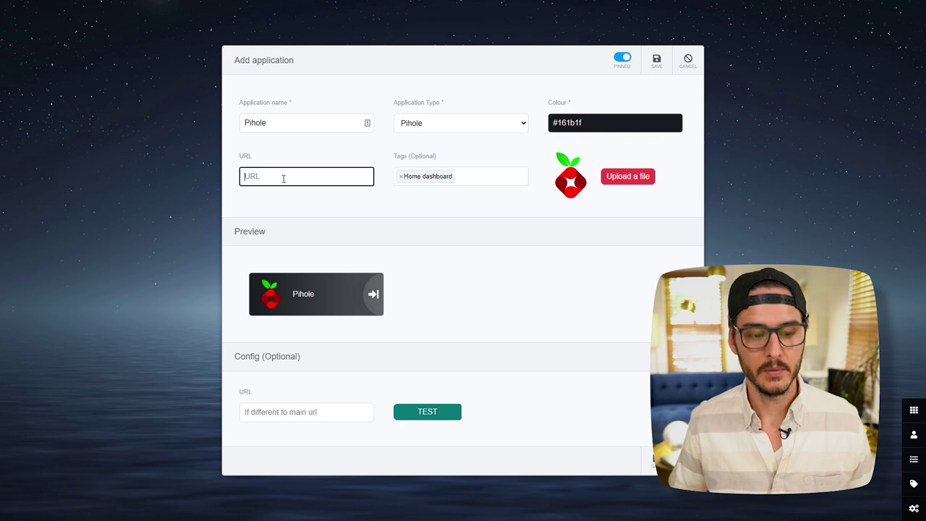
type("http://192.168.0.4/admin/")
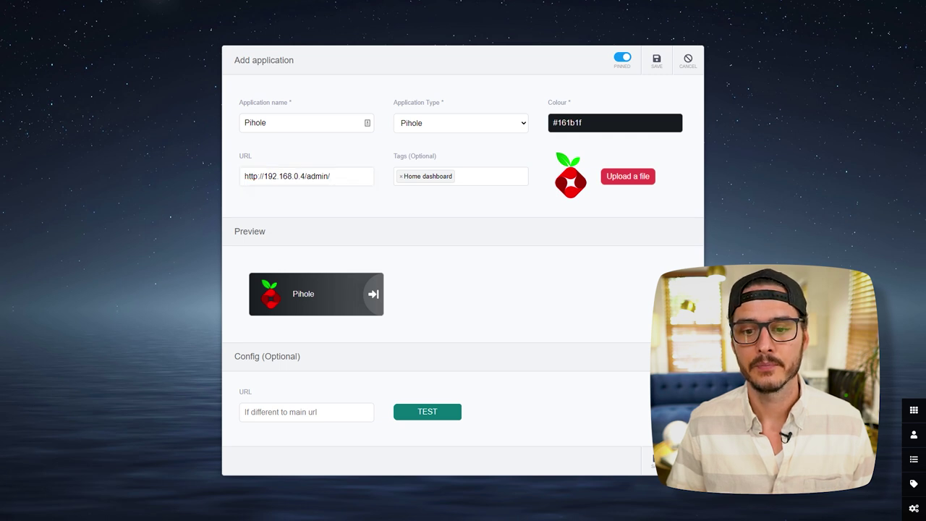
left_click(279, 410)
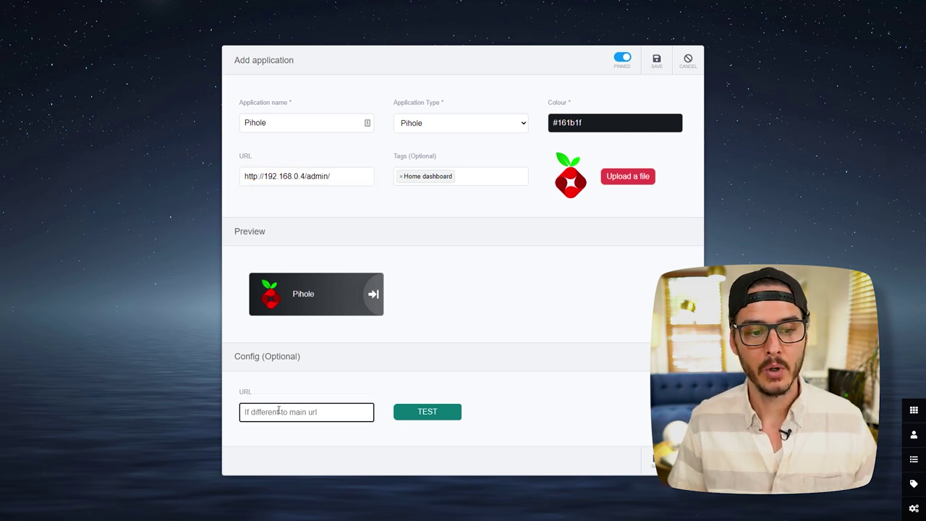
type("http://192.168.0.4/admin/")
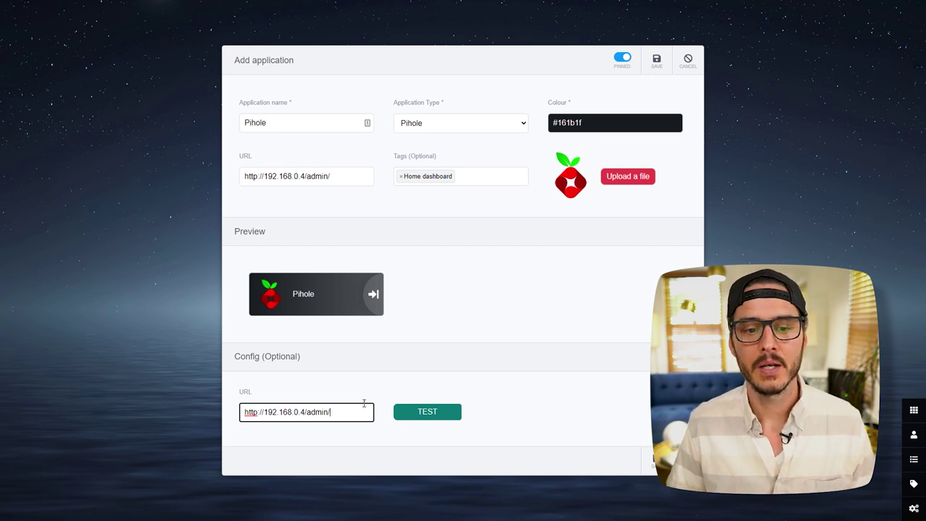
Test the Pihole API connection from its optional config, dismiss the result and save the application to the dashboard
left_click(432, 416)
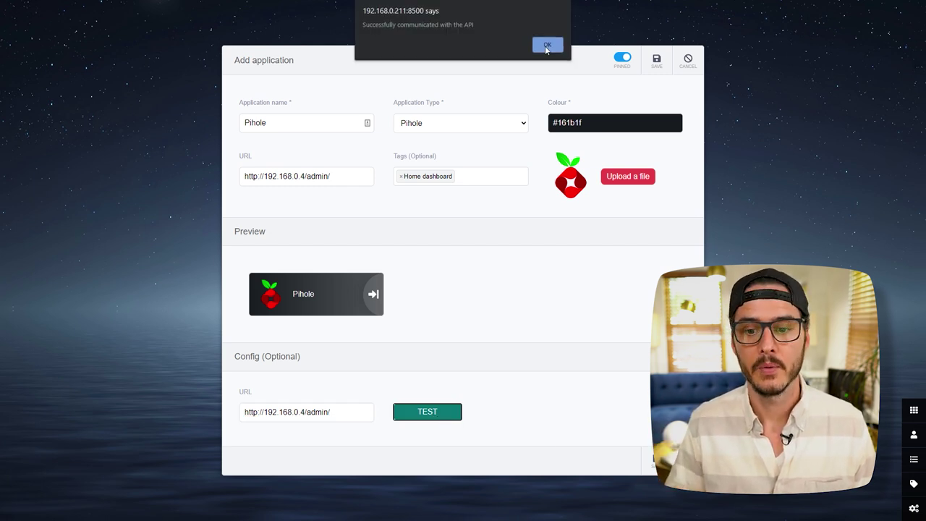
left_click(546, 45)
left_click(658, 64)
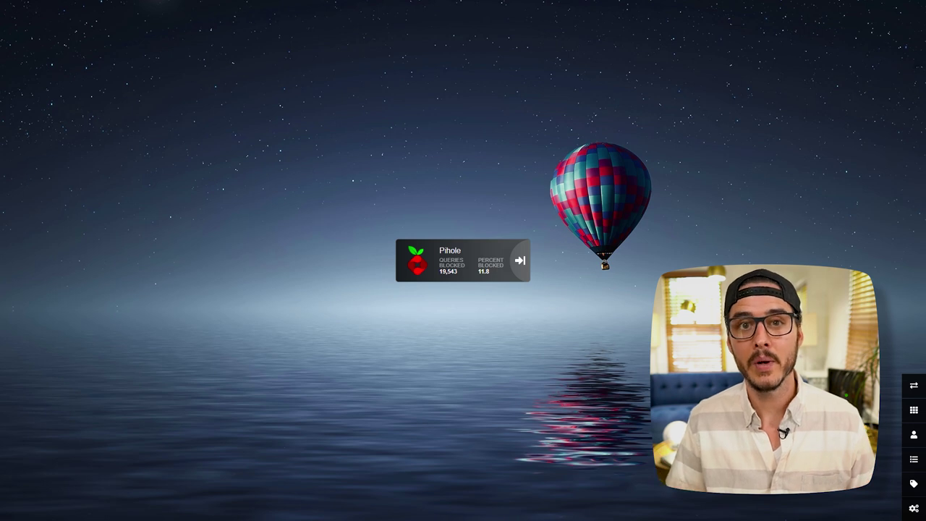
left_click(454, 267)
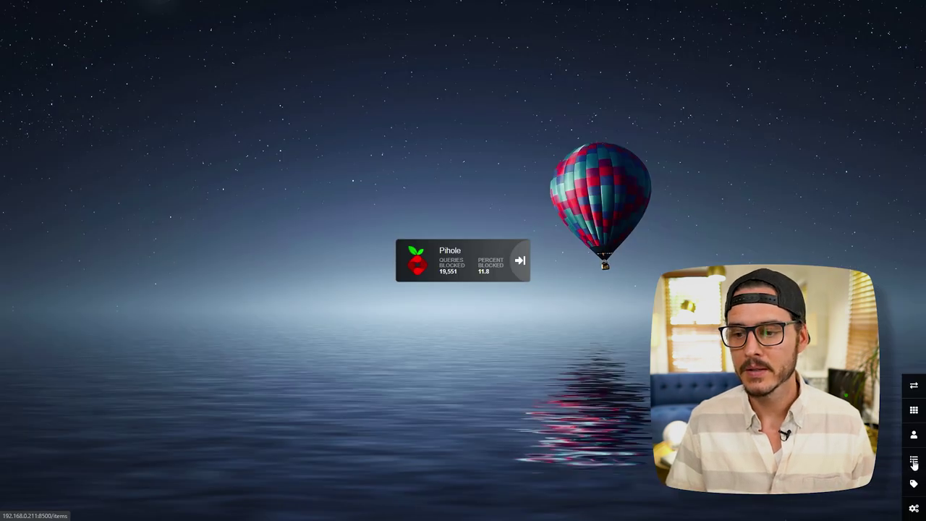
Update the apps list from the application list, and start adding an application of type Rancher
left_click(914, 462)
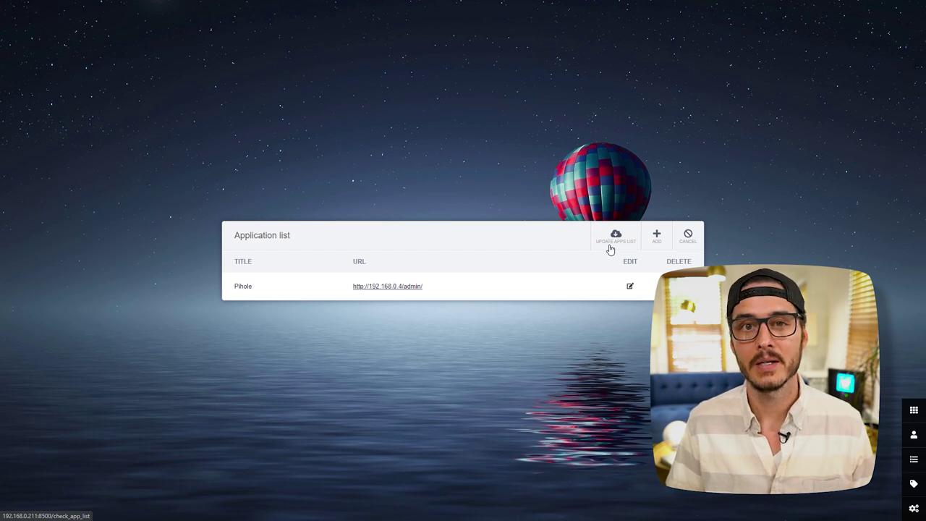
left_click(609, 249)
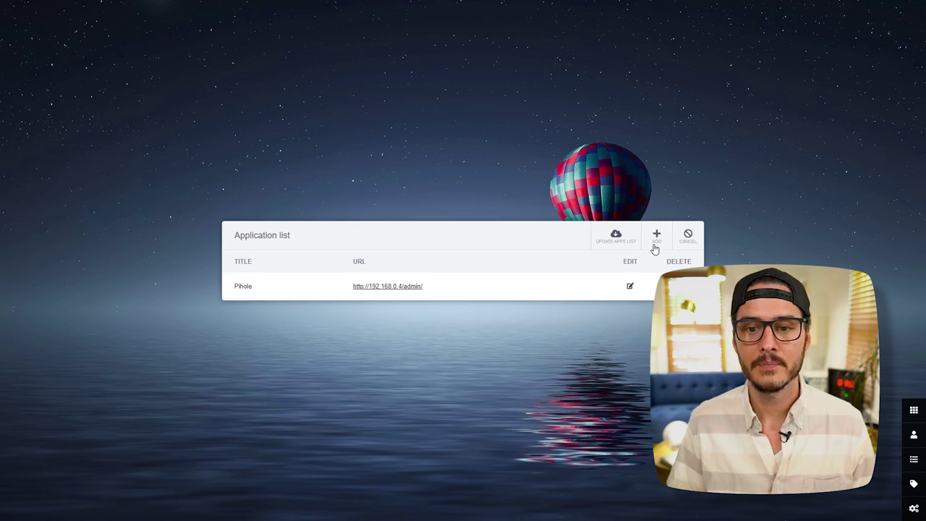
left_click(656, 241)
left_click(424, 178)
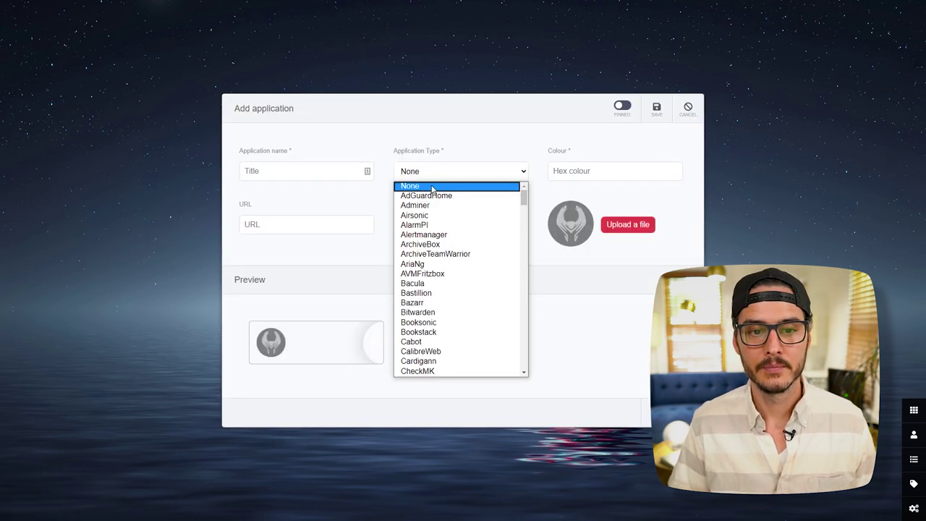
type("rancher")
key("Return")
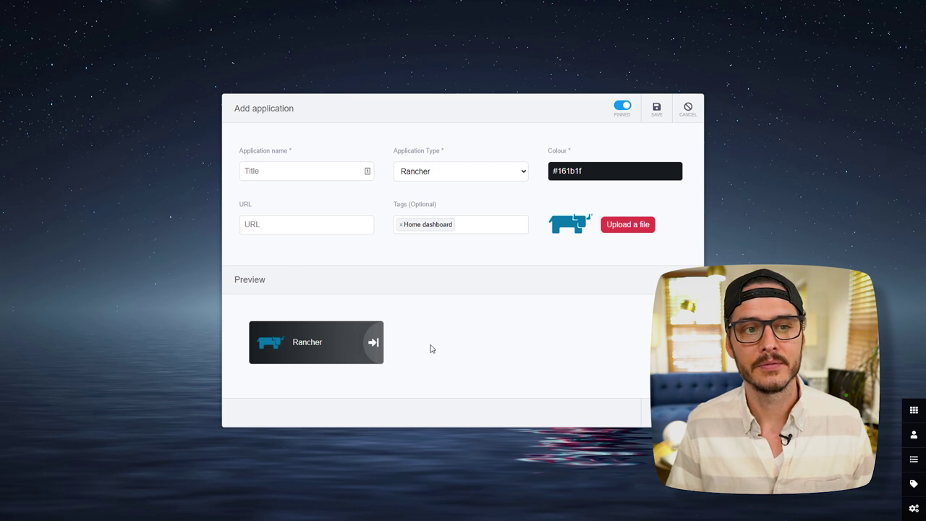
left_click(299, 171)
type("Rancher")
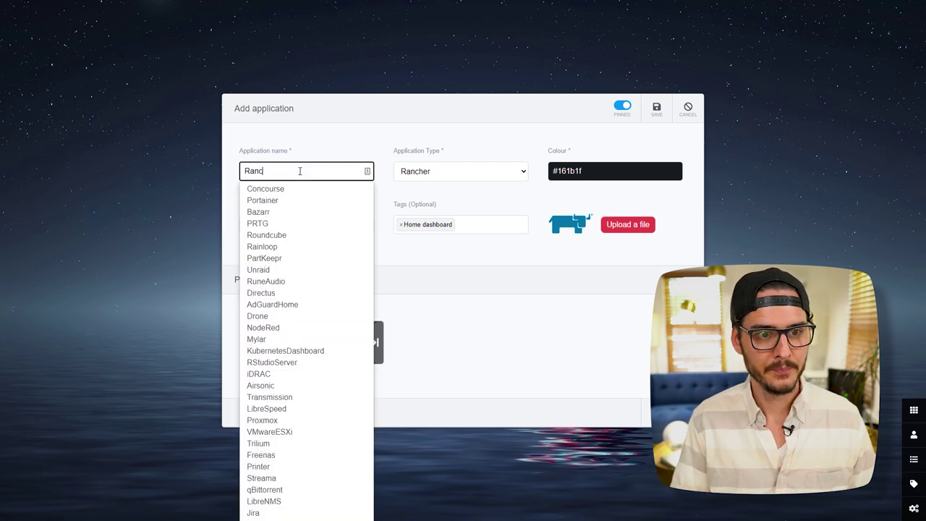
left_click(286, 221)
type("https://192.168.0.211:9091/g/clusters")
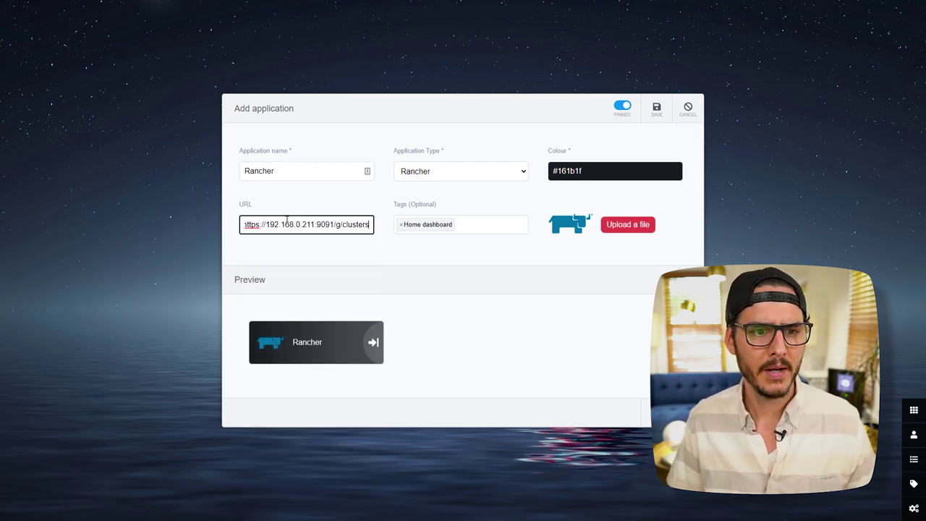
left_click(543, 322)
left_click(673, 412)
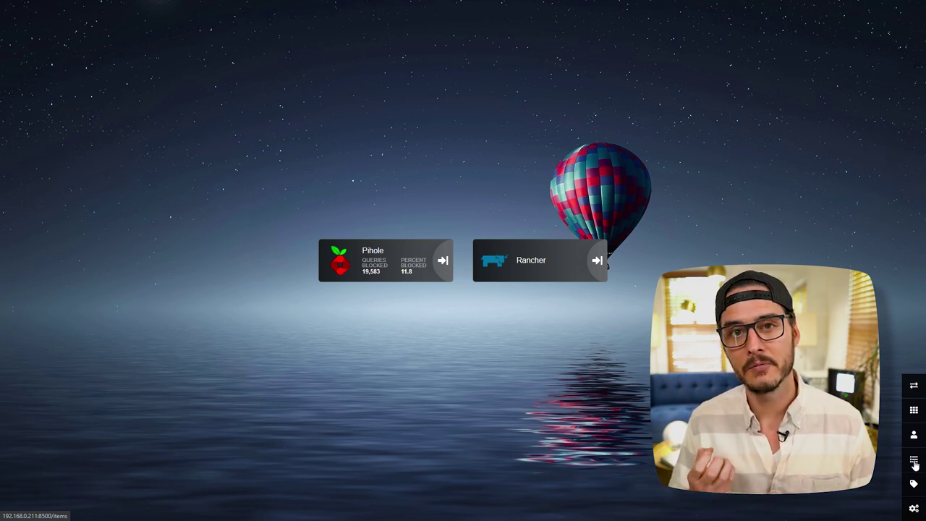
Start adding another application from the application list and choose Transmission as its application type
left_click(914, 463)
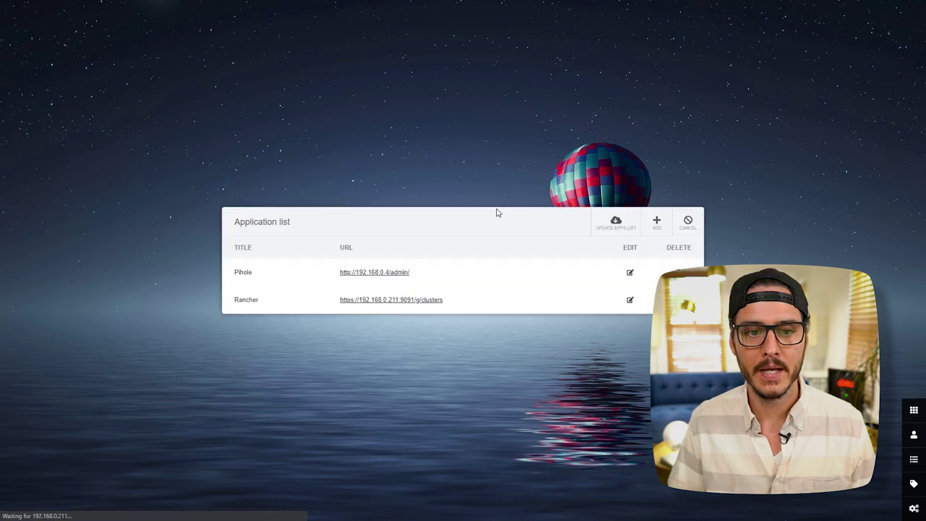
left_click(656, 221)
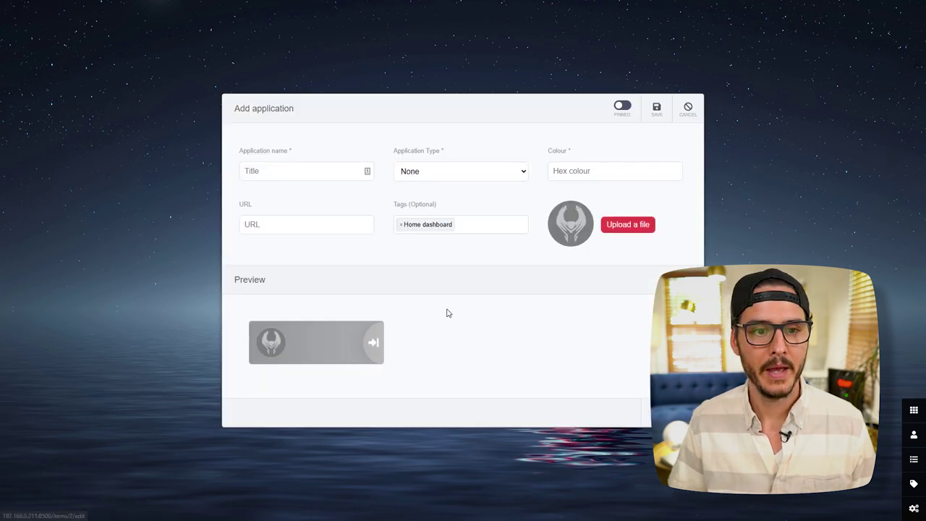
left_click(324, 174)
left_click(405, 171)
type("tran")
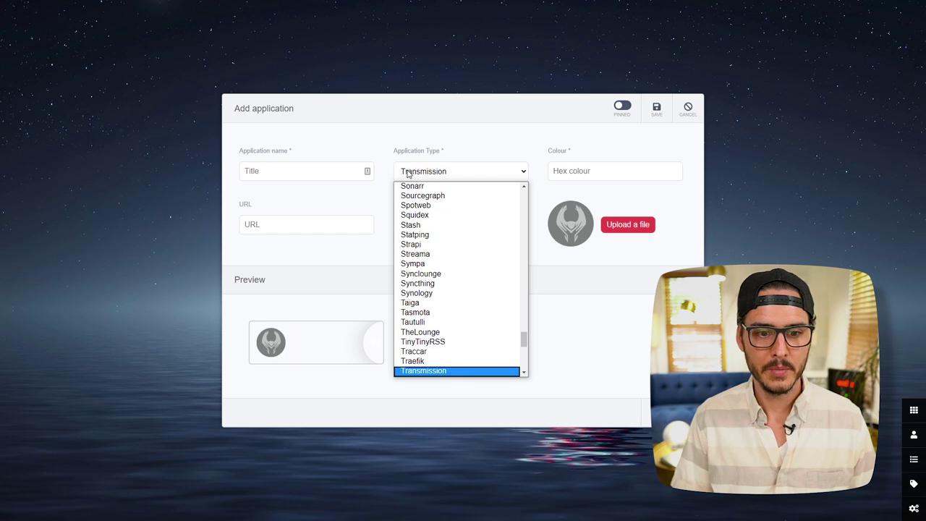
left_click(485, 371)
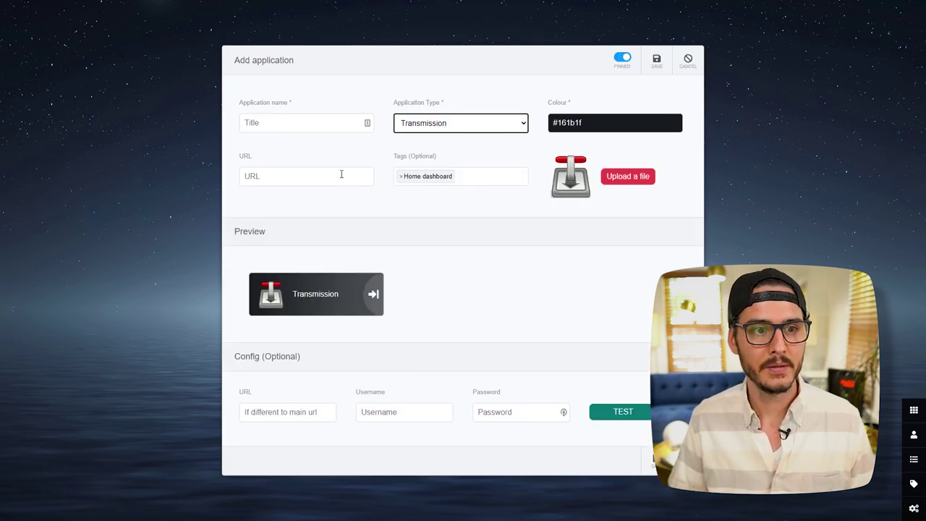
left_click(311, 123)
type("Transmission")
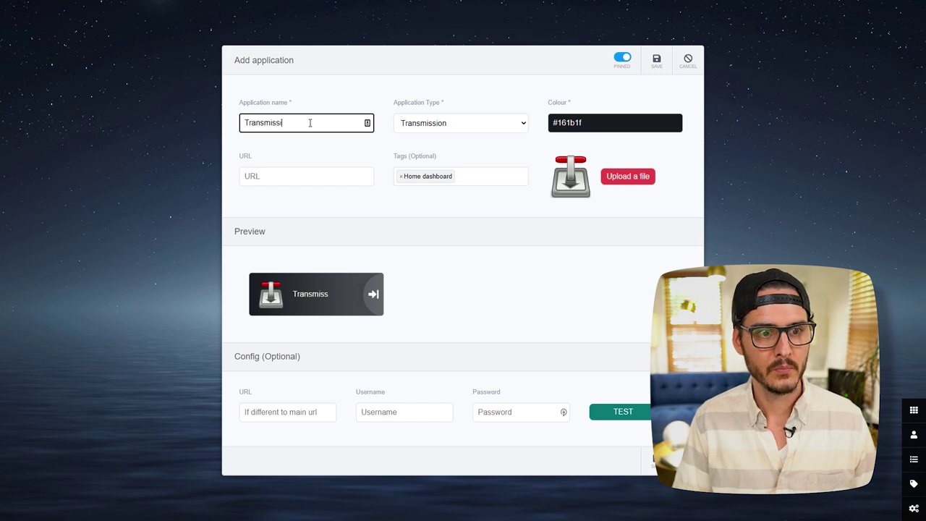
key("Tab")
type("http://192.168.0.219:9091")
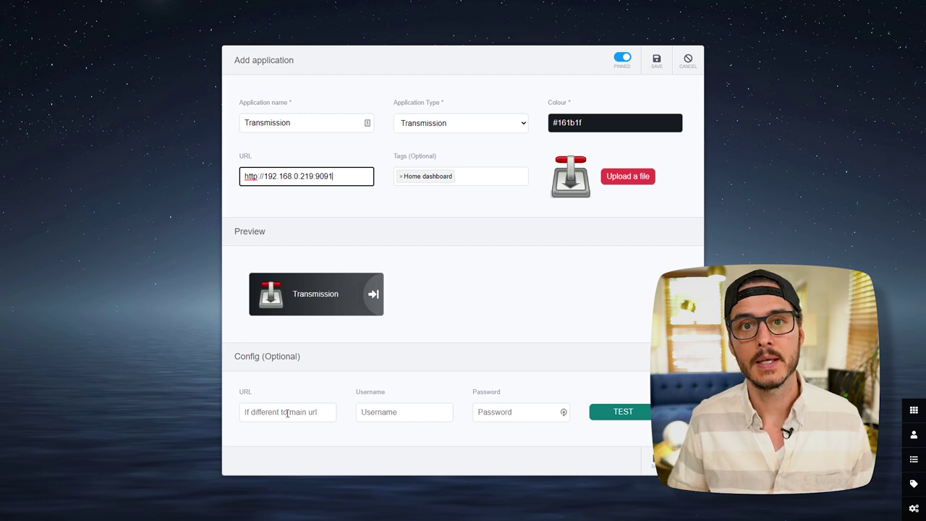
left_click(287, 413)
type("http://192.168.0.219:9091")
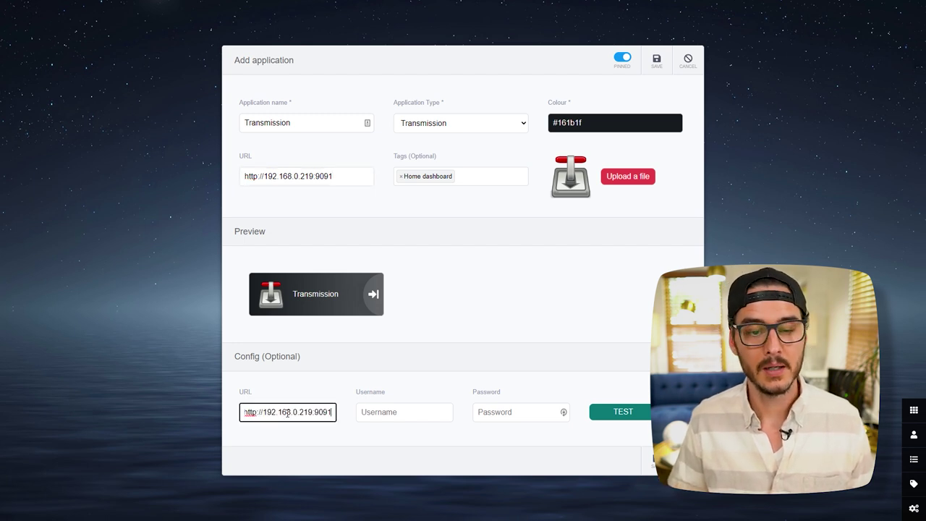
Enter the Transmission account's username and password in the optional config, test the connection and save the application
left_click(389, 412)
type("technotim")
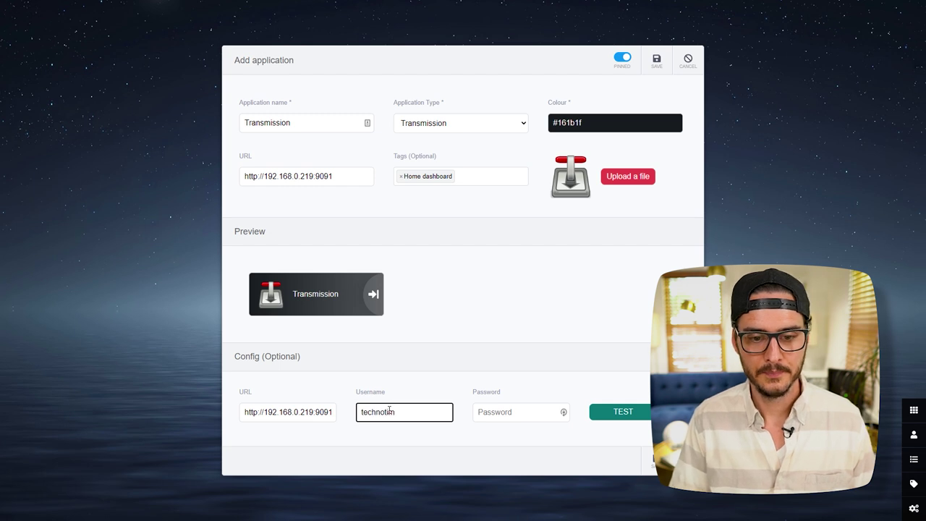
key("Tab")
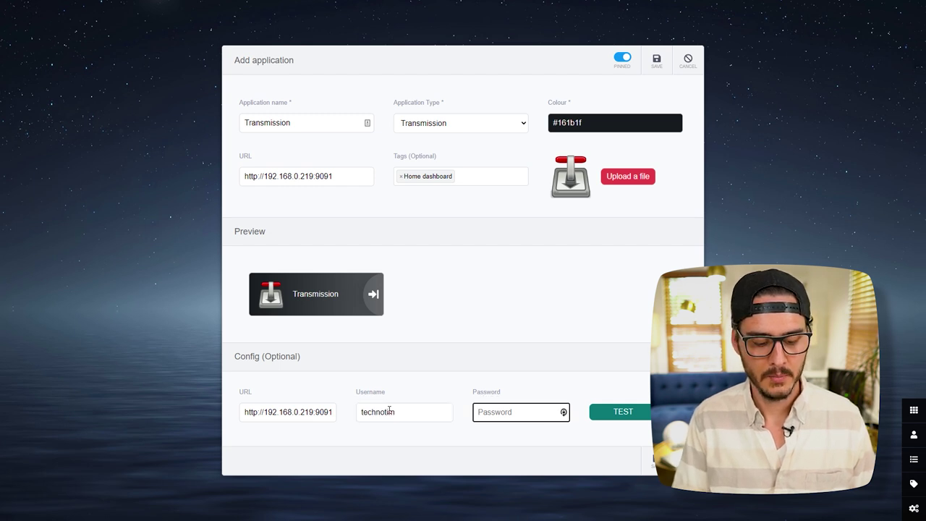
type("*********")
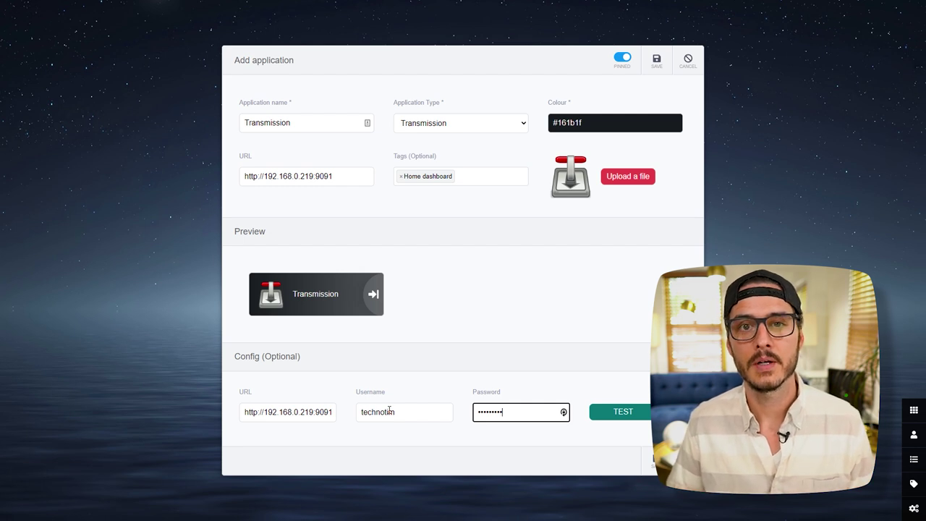
left_click(627, 411)
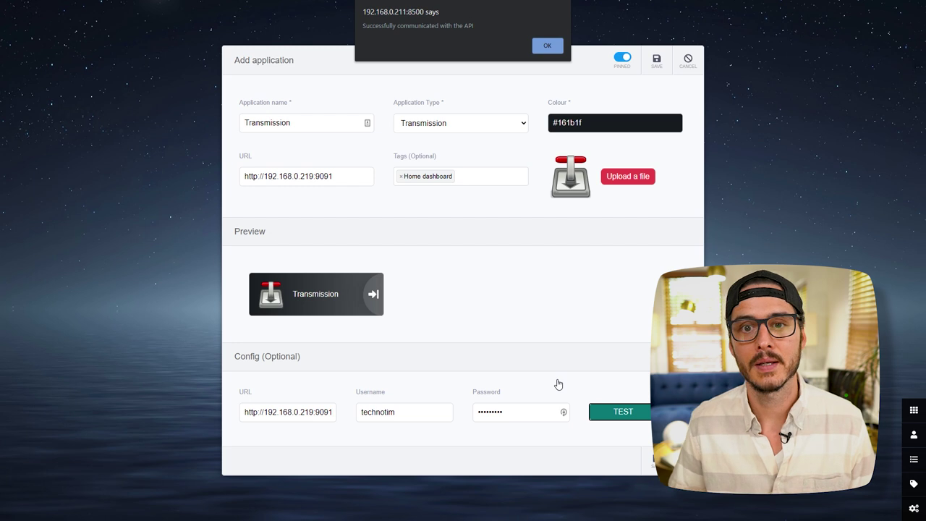
key("Return")
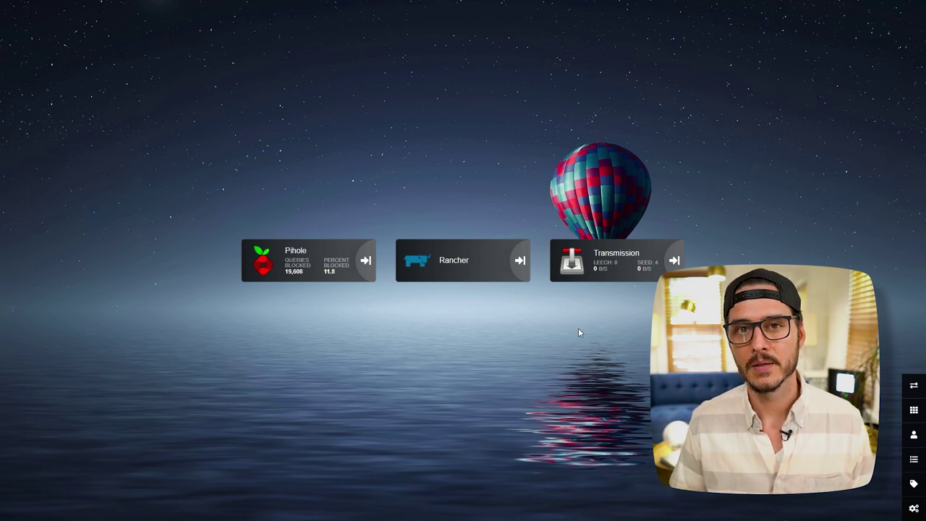
Start adding another application from the application list and name it Sophos
left_click(914, 459)
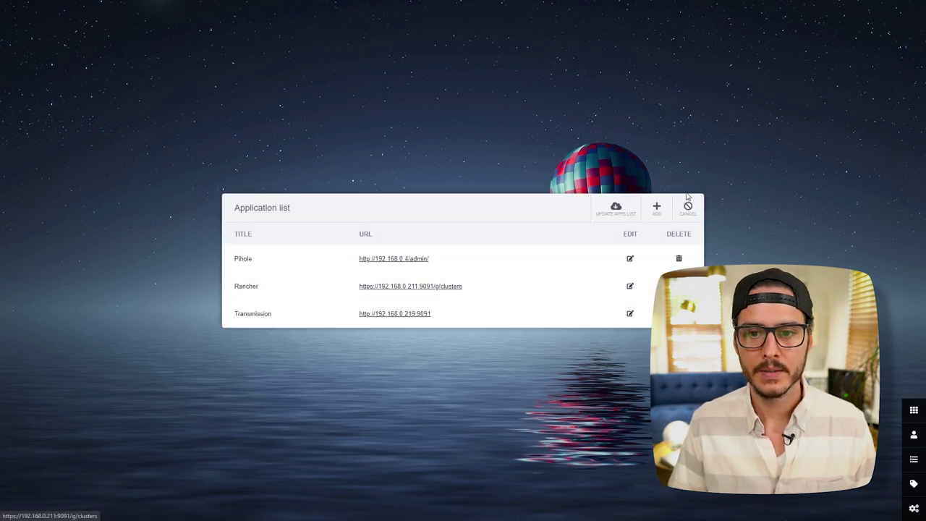
left_click(657, 206)
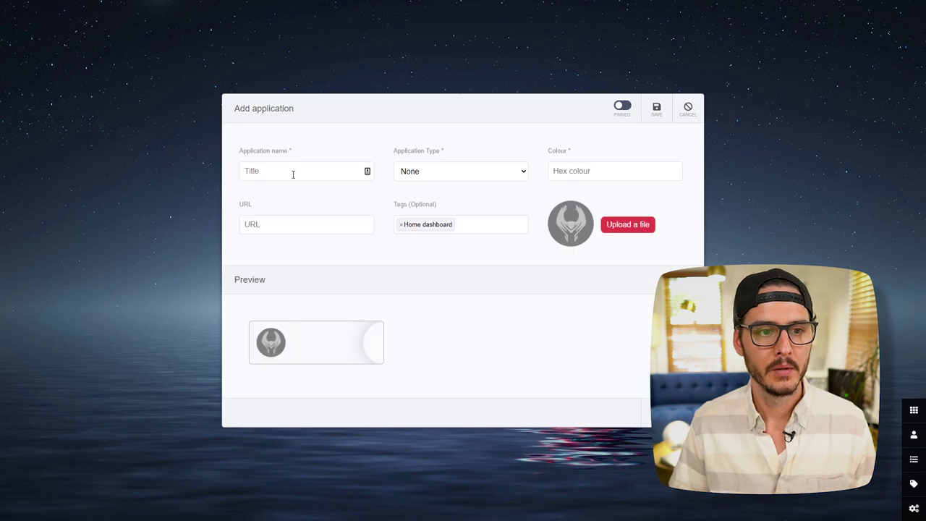
left_click(293, 173)
type("Sophos")
left_click(463, 171)
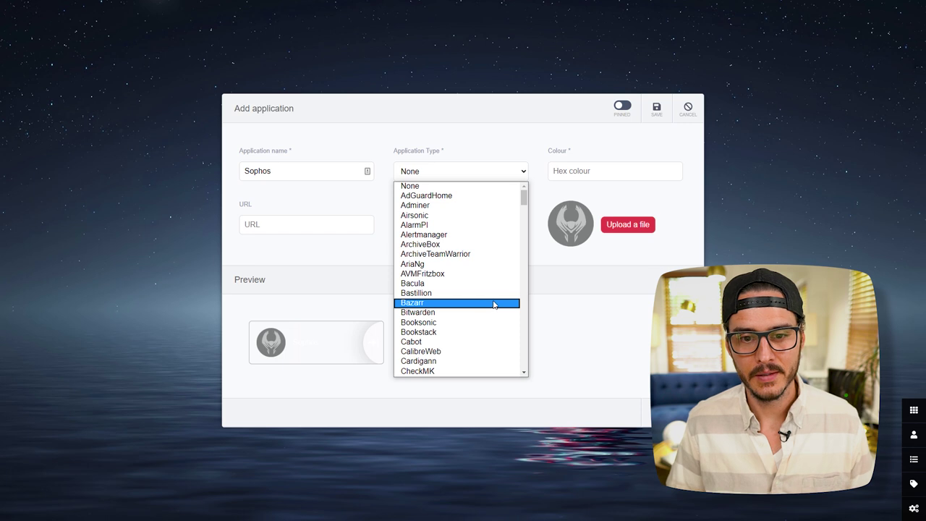
scroll(499, 311, "down", 20)
scroll(504, 317, "up", 5)
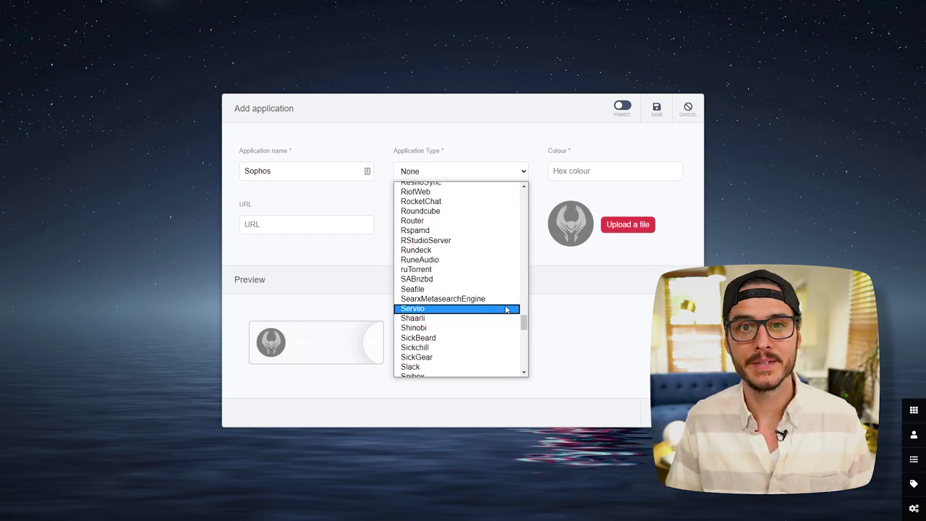
scroll(506, 309, "up", 20)
left_click(438, 185)
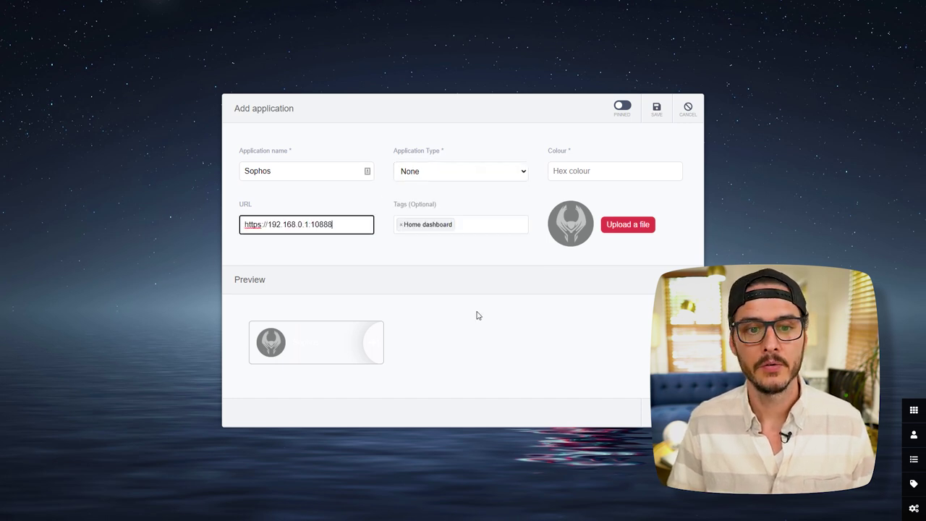
Try several tile colours for the Sophos application, set it to #222 and upload sophos-logo.jpeg from the Desktop as its icon
left_click(592, 170)
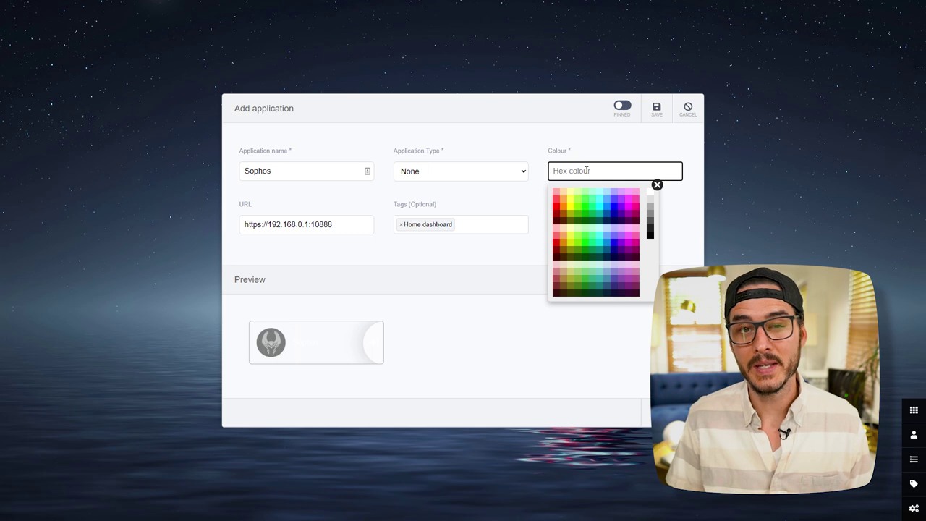
left_click(578, 210)
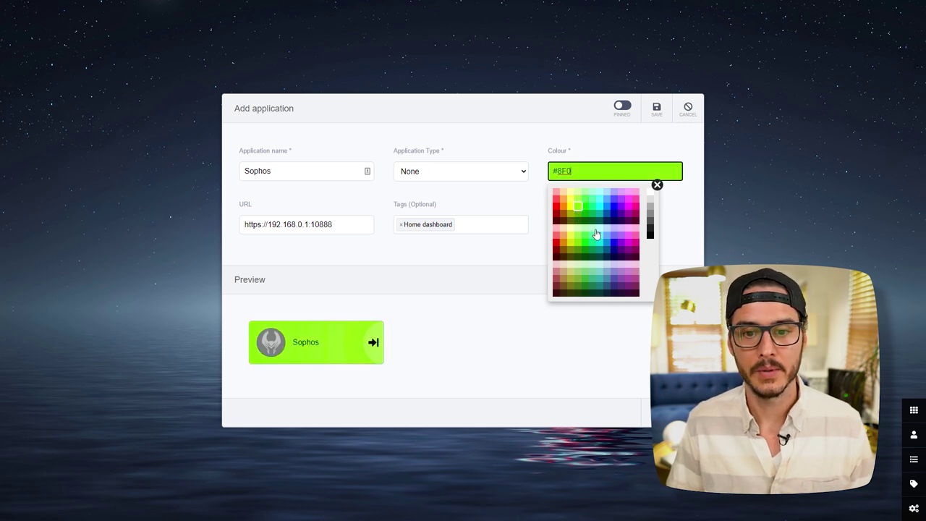
left_click(592, 279)
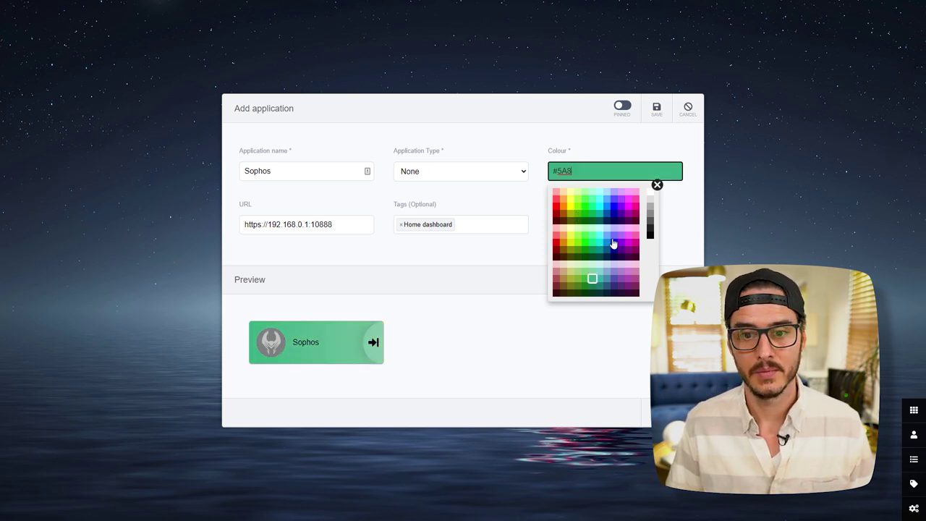
left_click(614, 242)
left_click(629, 243)
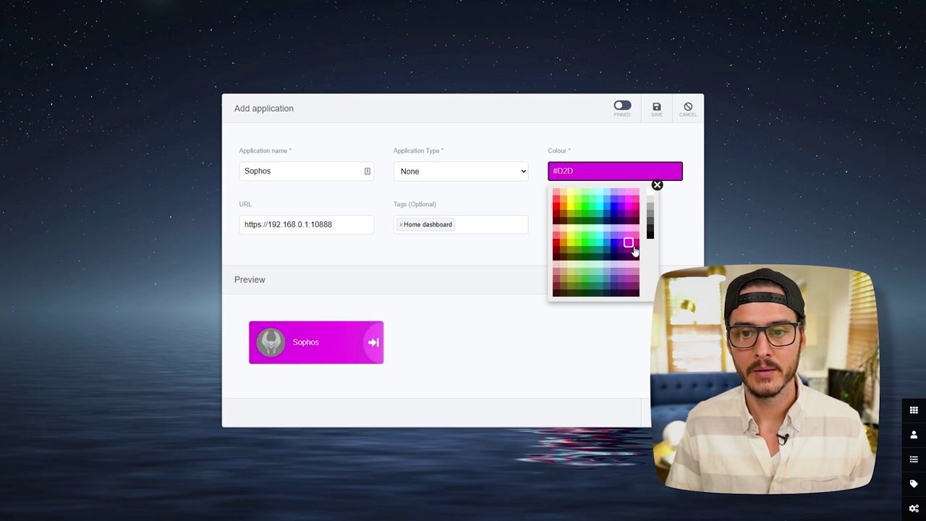
left_click(649, 229)
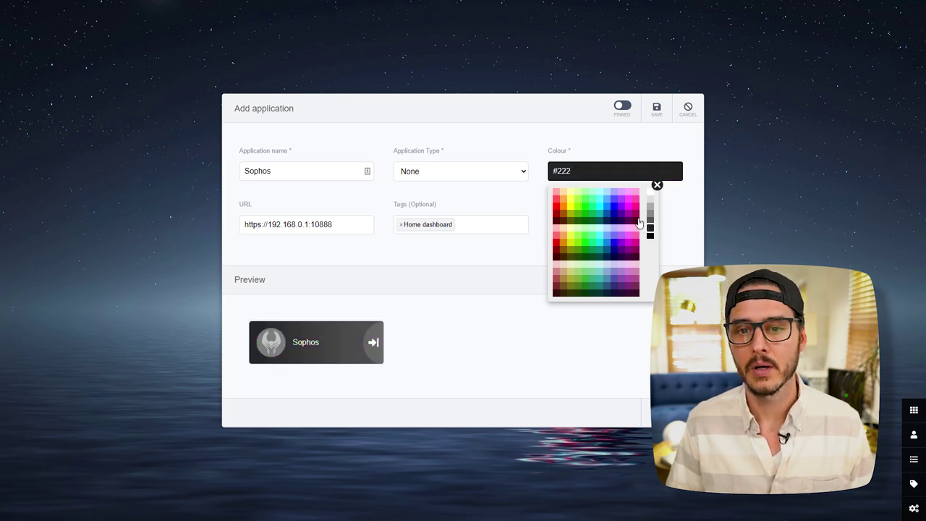
left_click(680, 279)
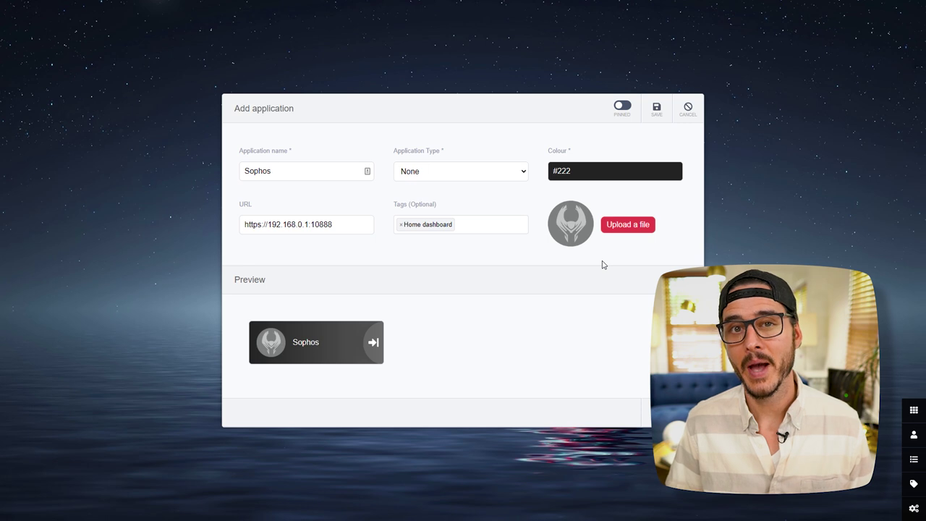
left_click(641, 226)
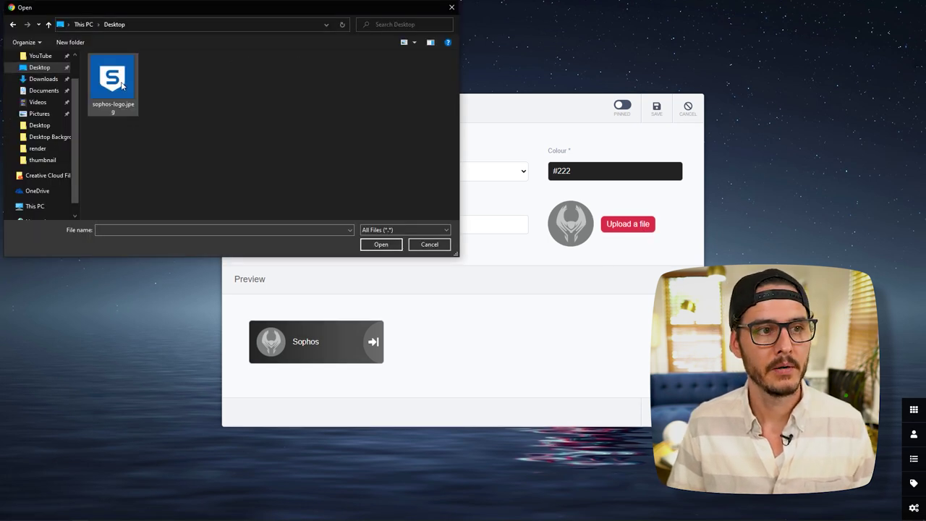
double_click(123, 85)
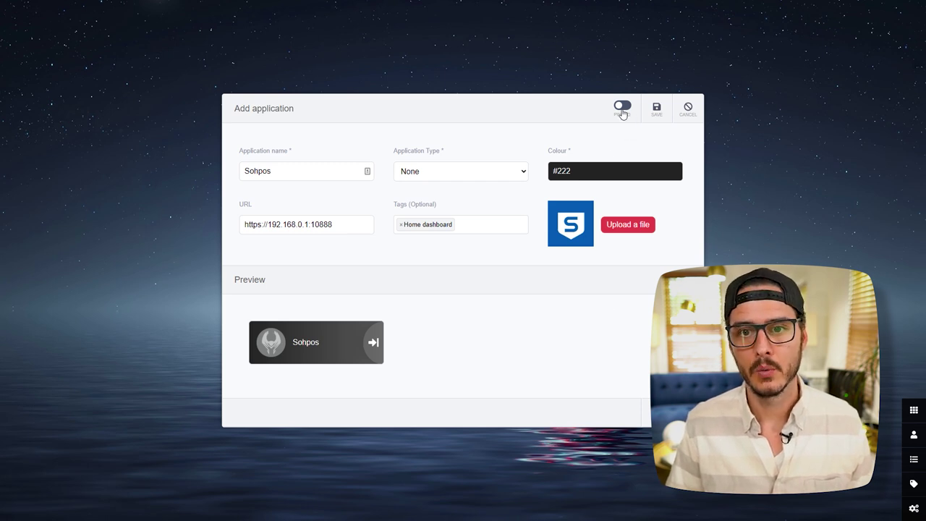
Pin the Sohpos application to the dashboard, save it and open the list of pinned items
left_click(622, 108)
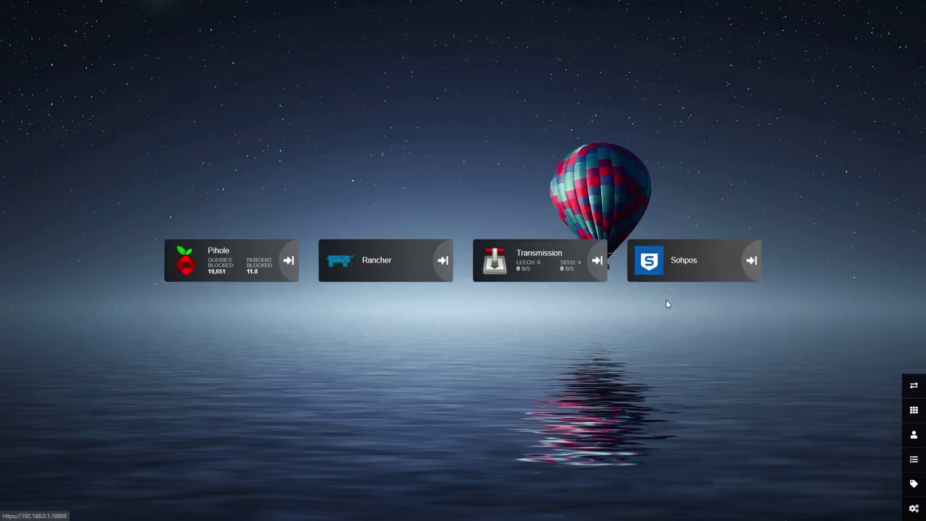
left_click(914, 386)
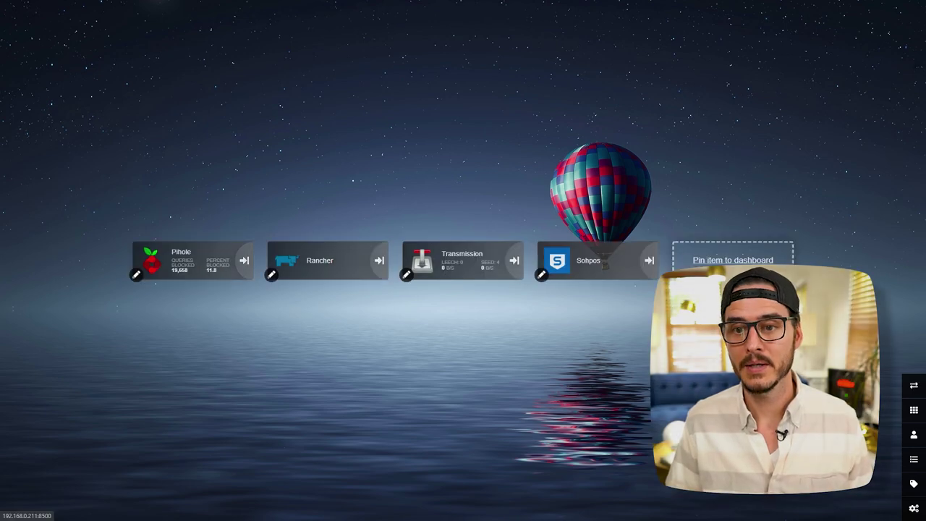
left_click(734, 260)
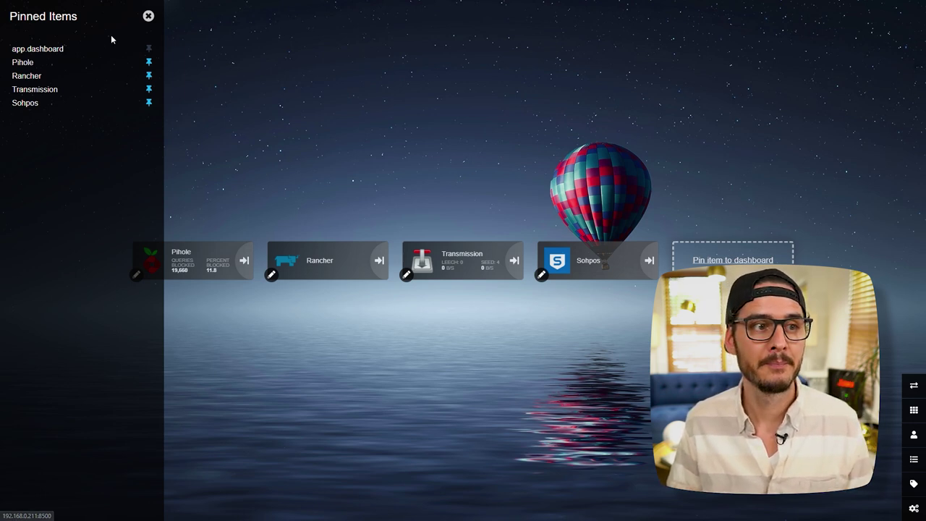
Return to the dashboard and look over the users list and the tags list without changing them
left_click(913, 410)
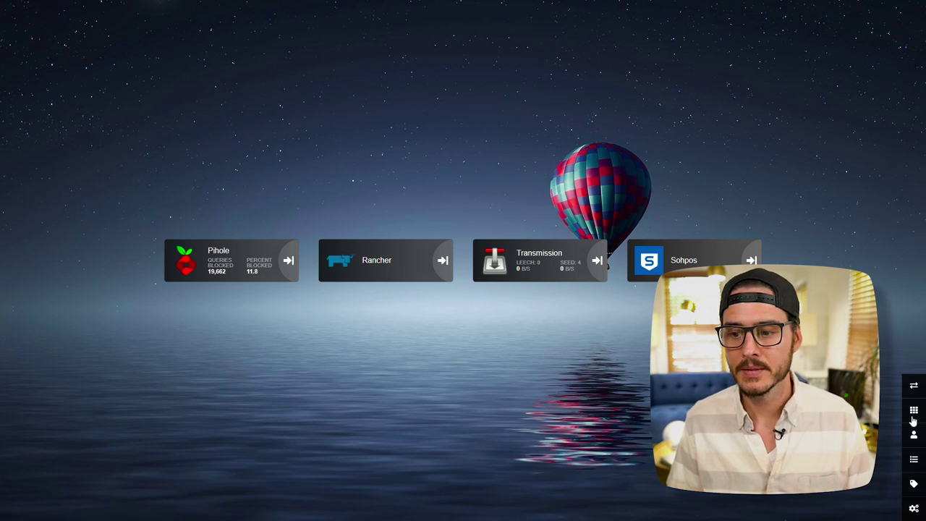
left_click(913, 436)
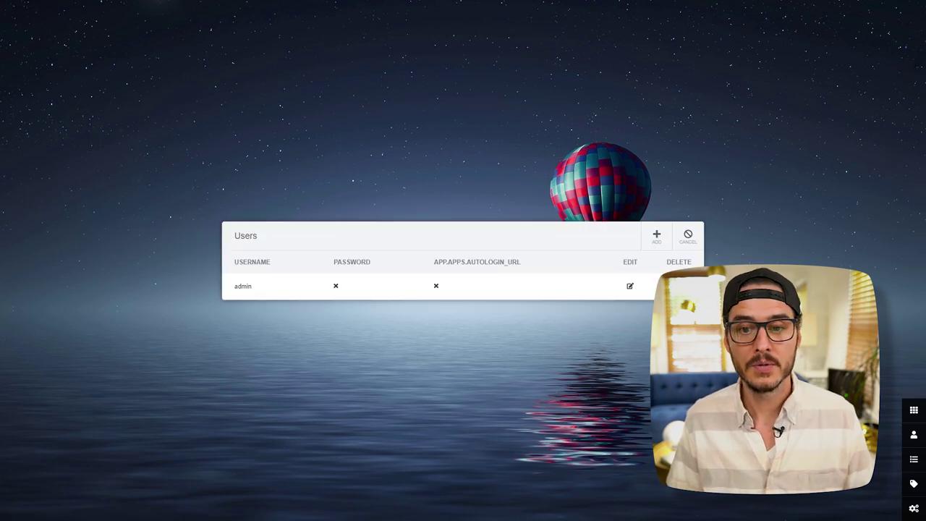
left_click(688, 234)
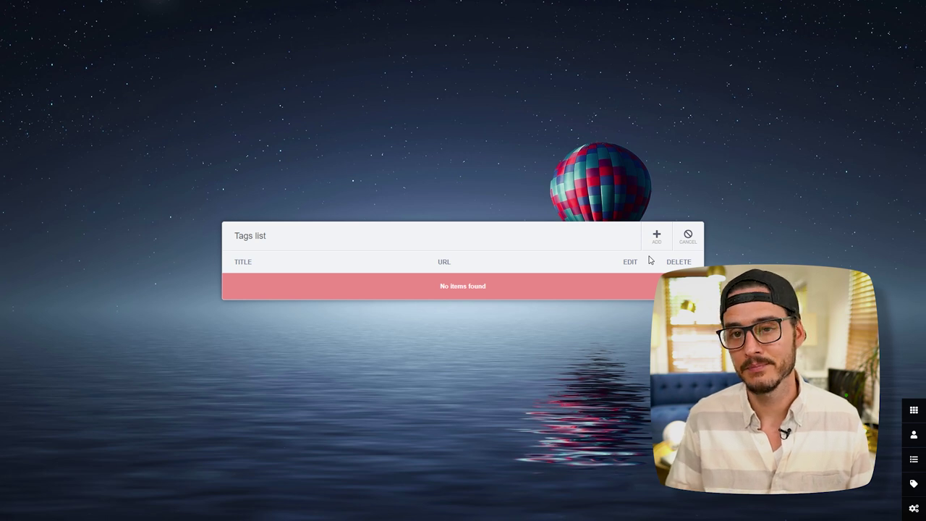
left_click(688, 233)
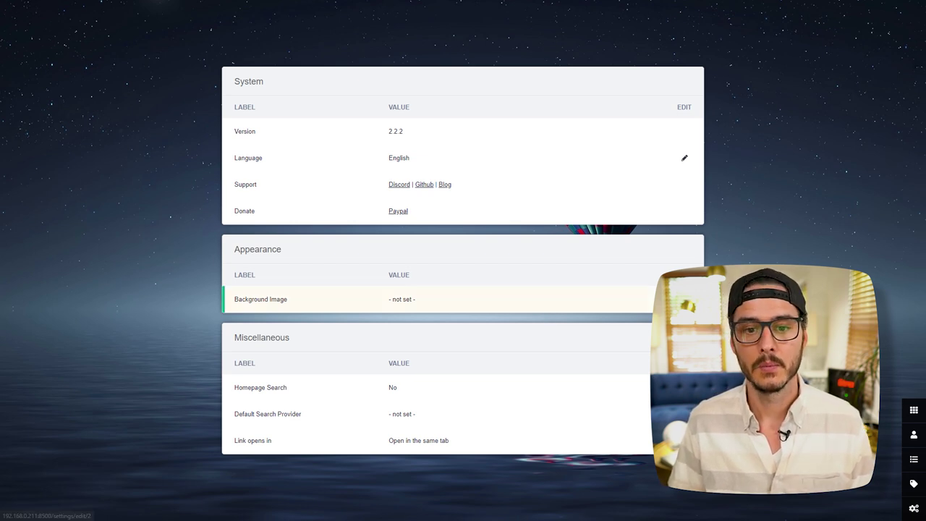
Set IMG_3972.JPG as the background image in the settings, save it and return to the dashboard
left_click(622, 298)
left_click(431, 261)
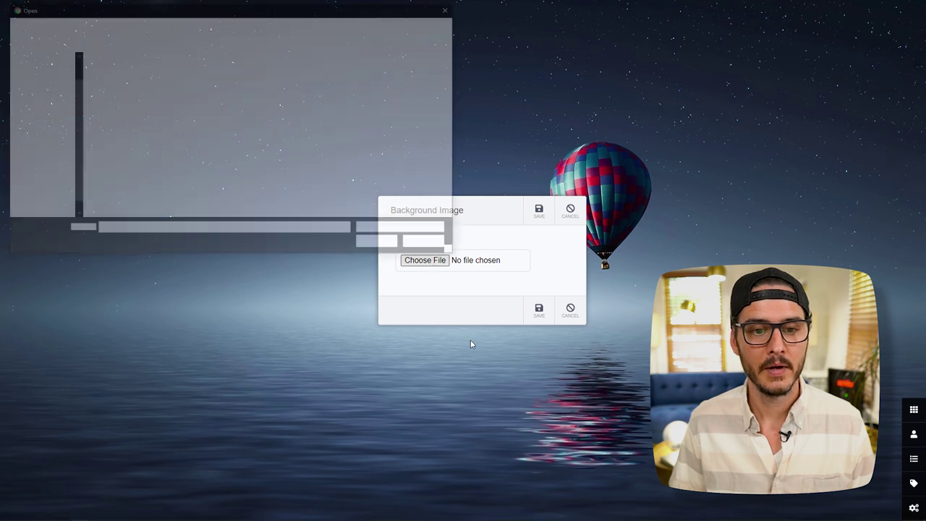
left_click(42, 134)
left_click(243, 156)
double_click(242, 157)
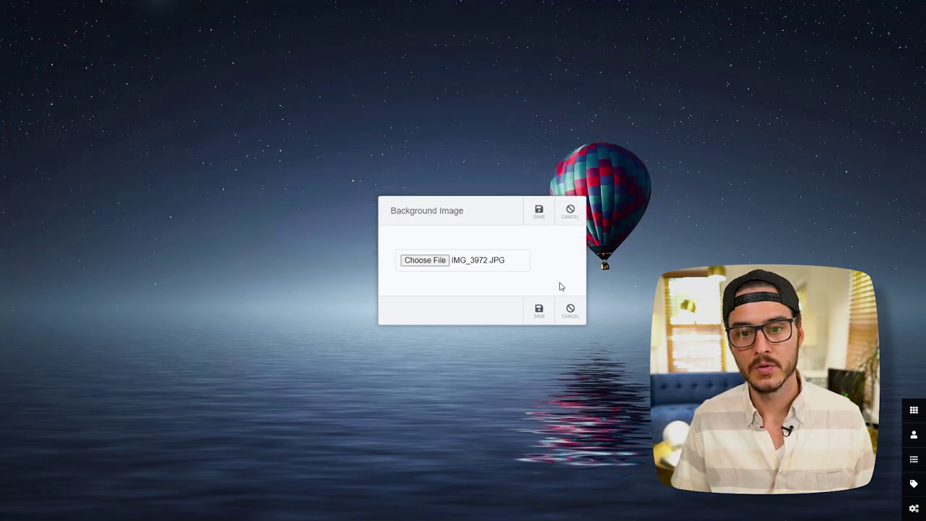
left_click(539, 311)
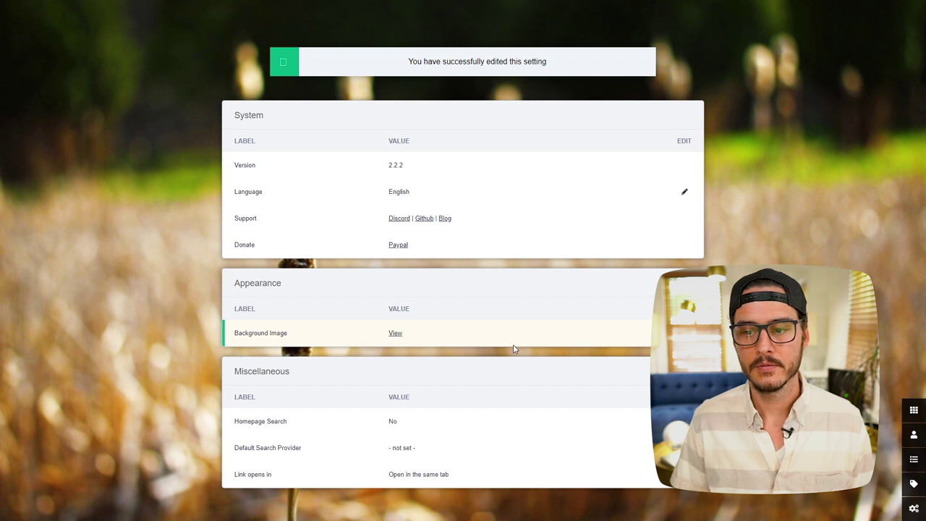
left_click(914, 410)
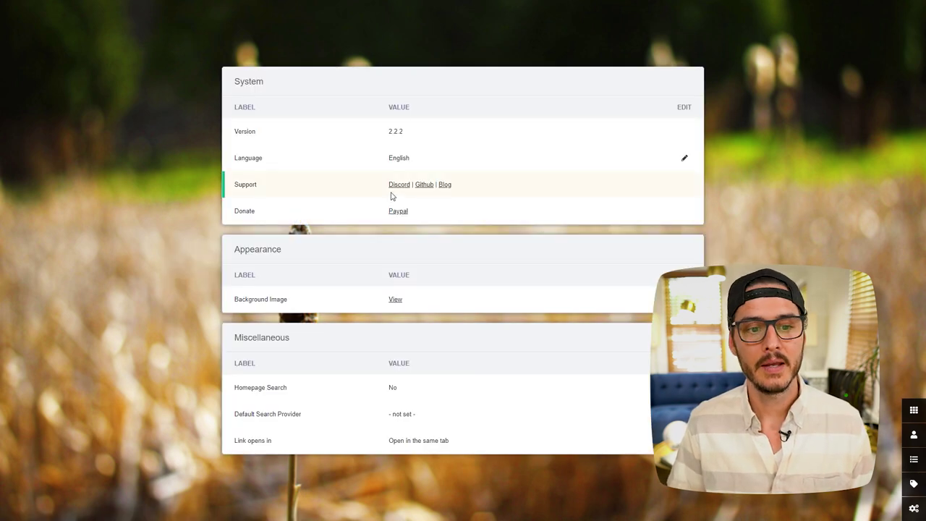
Try to replace the background image with IMG_0541.jpg from the Desktop Backgrounds folder and save the setting
left_click(578, 295)
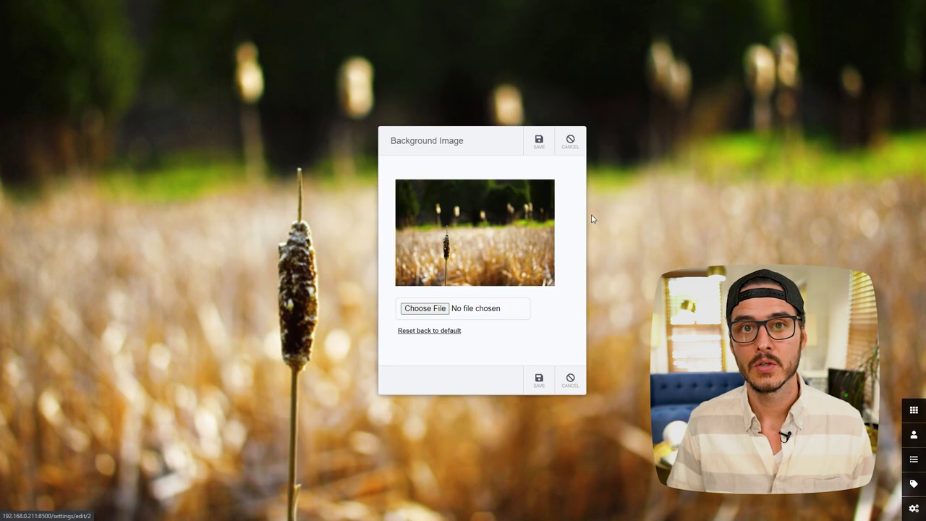
left_click(434, 309)
scroll(206, 154, "down", 5)
left_click(116, 181)
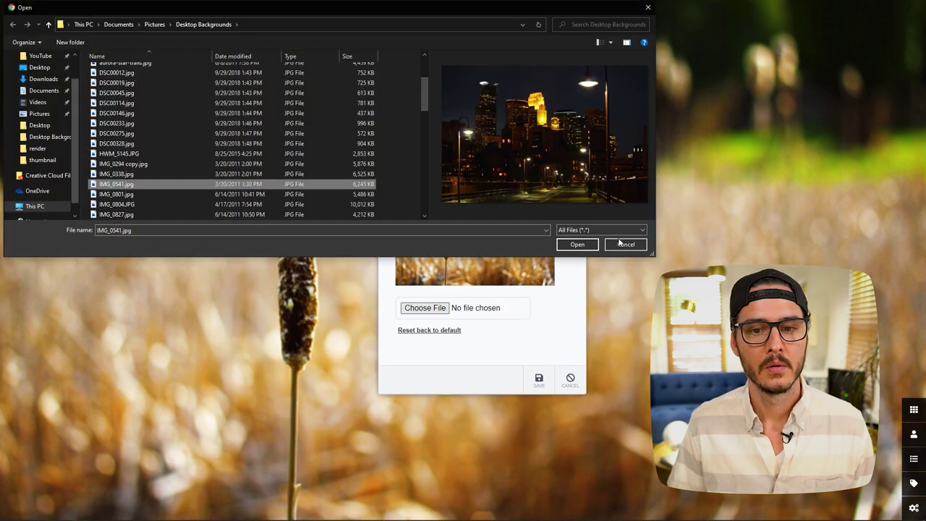
left_click(576, 244)
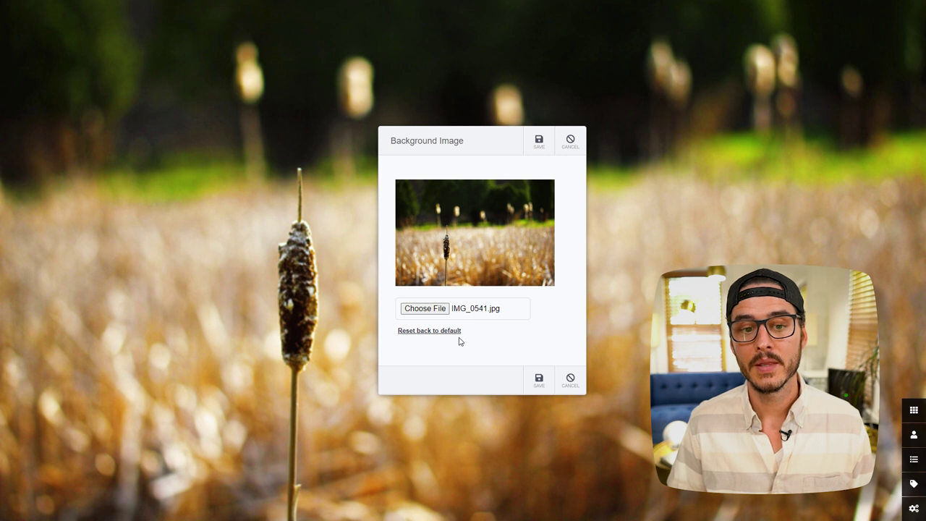
left_click(540, 379)
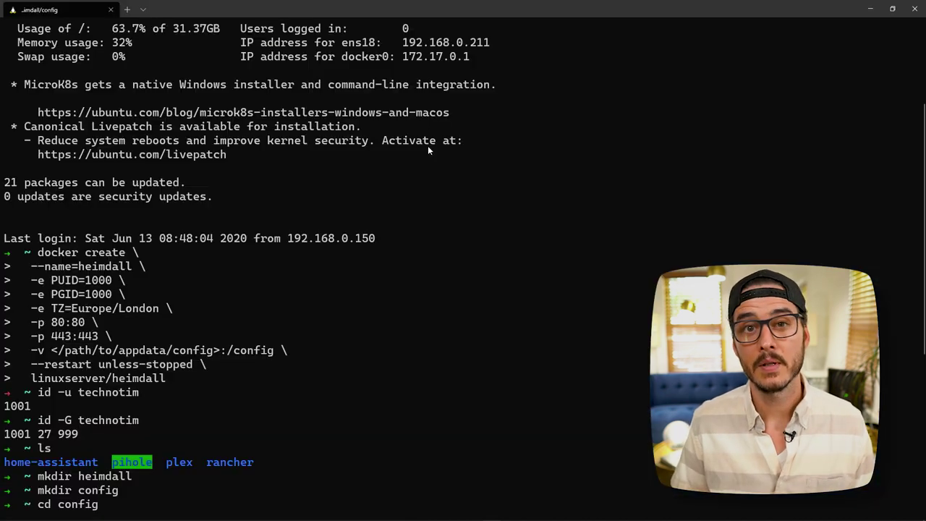
In the terminal, open php-local.ini from Heimdall's php config folder and add the line upload_max_filesize = 30M
scroll(405, 203, "down", 8)
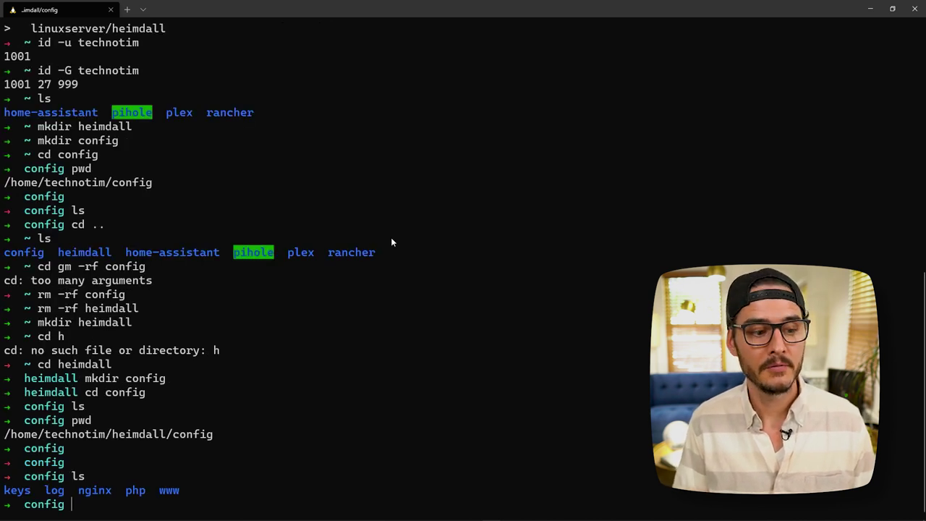
type("cd p")
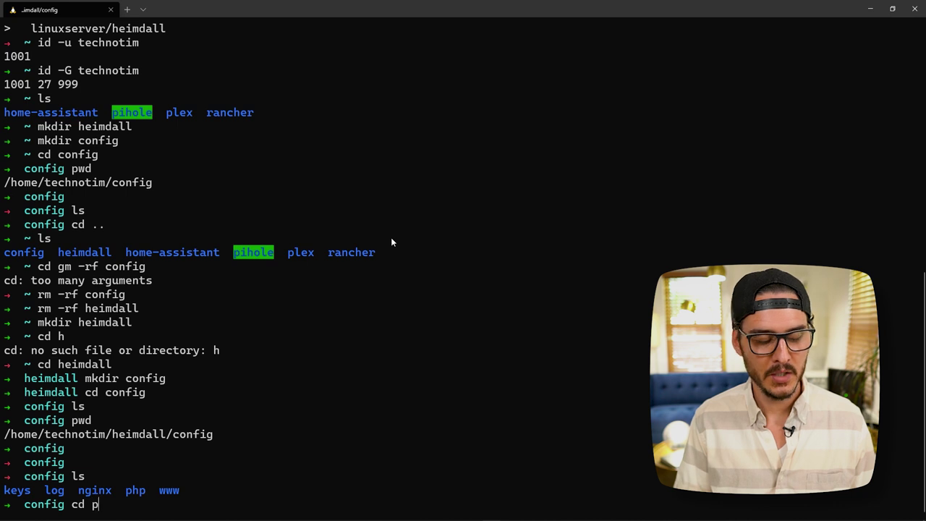
key("Tab")
key("Return")
type(";s")
key("Return")
type("ls")
key("Return")
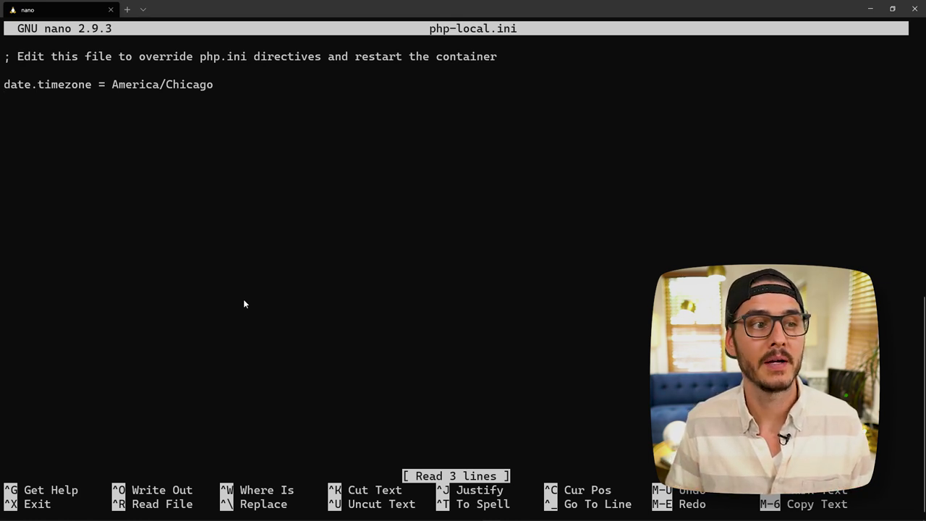
type("upload_max_filesize = 30M")
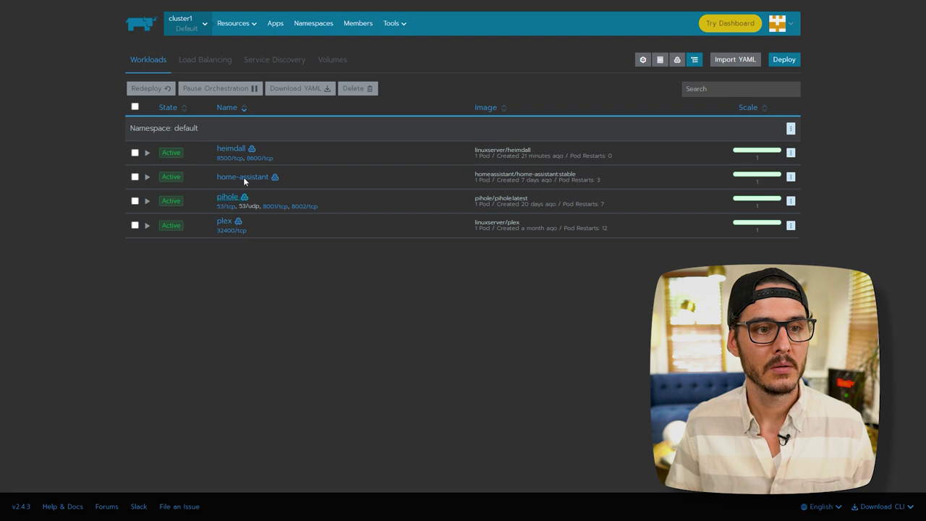
Restart the heimdall workload in Rancher by scaling it to 0, checking its events and scaling it back up to 1
left_click(791, 152)
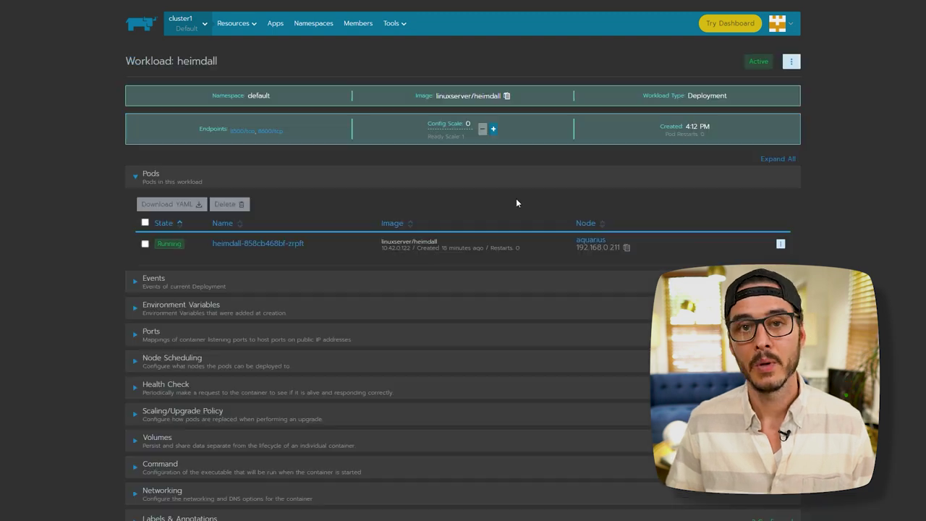
left_click(135, 284)
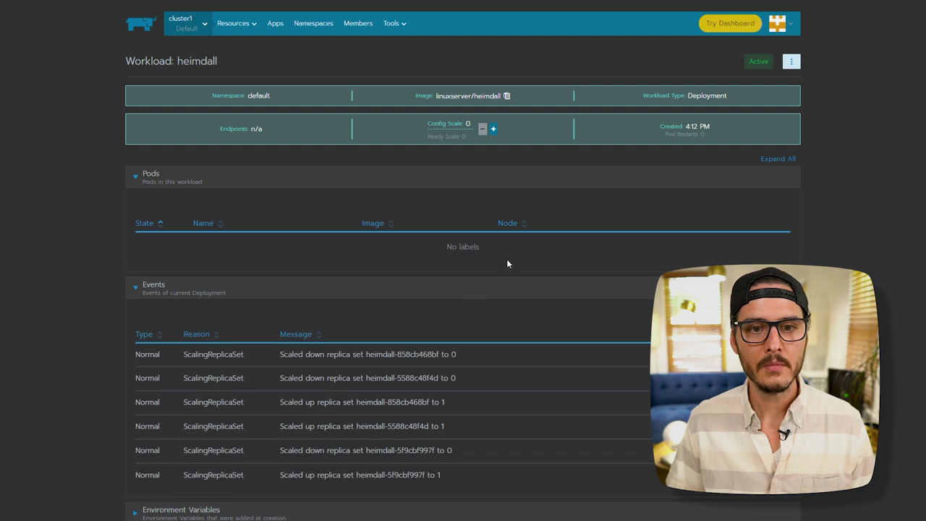
left_click(492, 129)
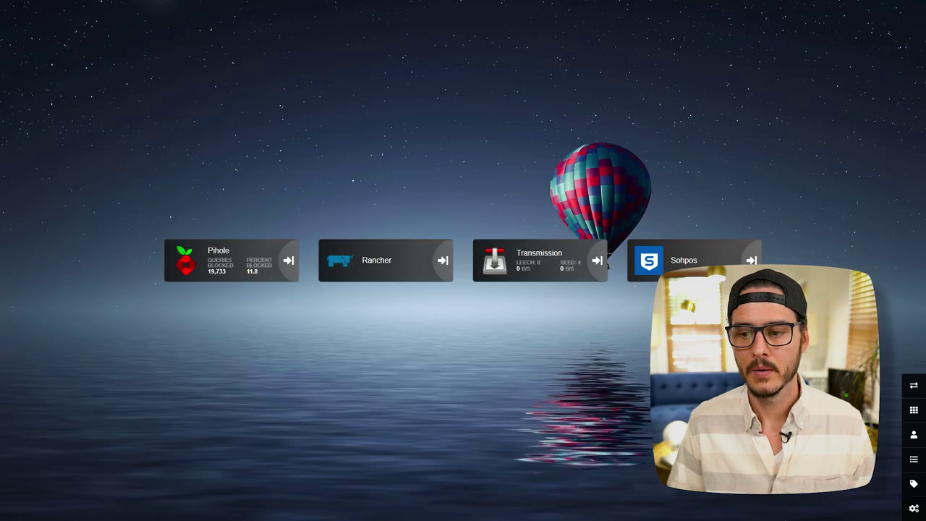
Back in Heimdall, set the background image to IMG_0541.jpg in the settings and save it
left_click(914, 509)
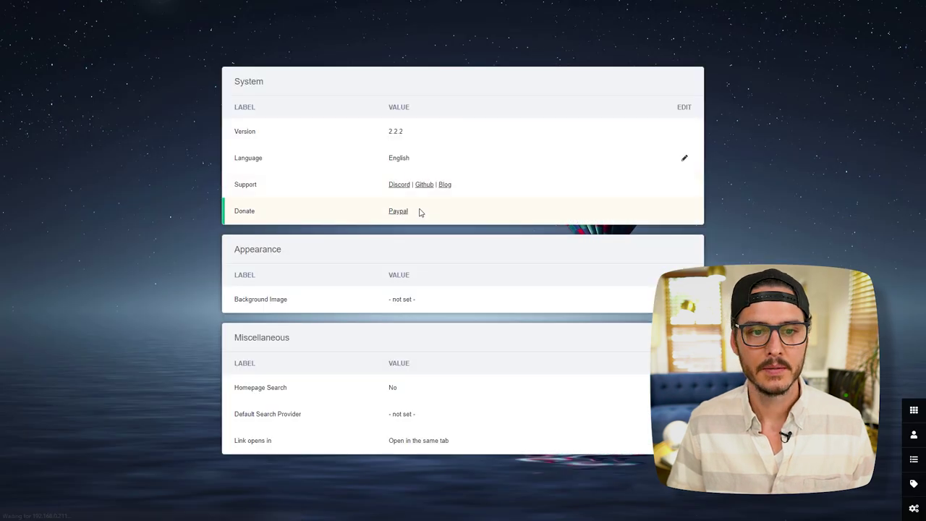
left_click(434, 299)
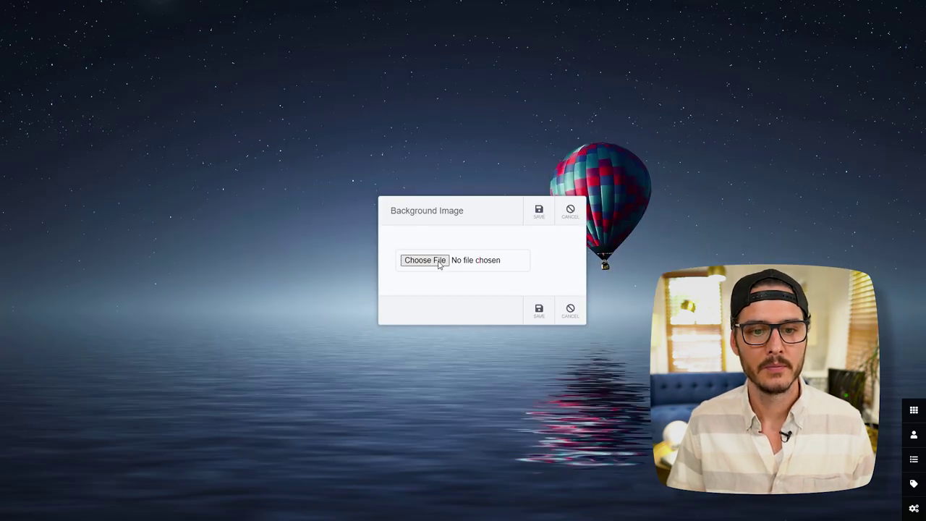
left_click(438, 262)
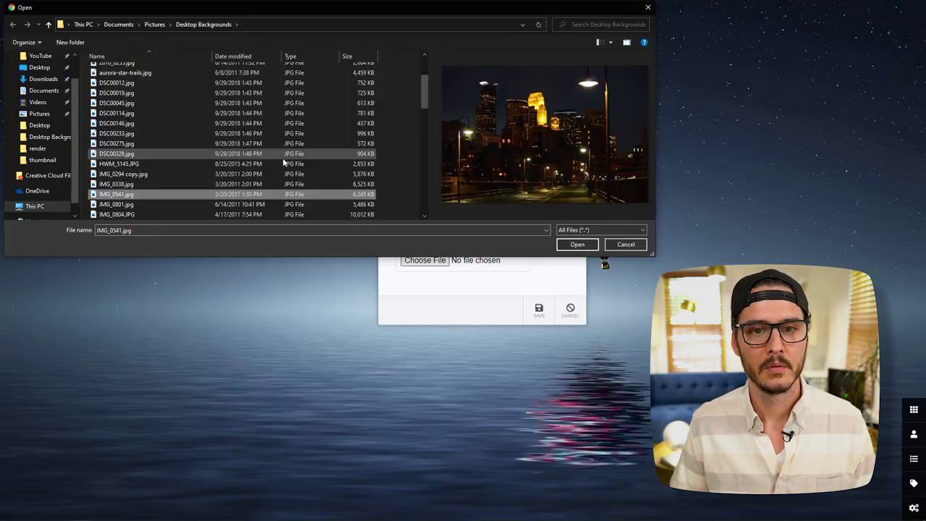
double_click(325, 196)
left_click(538, 313)
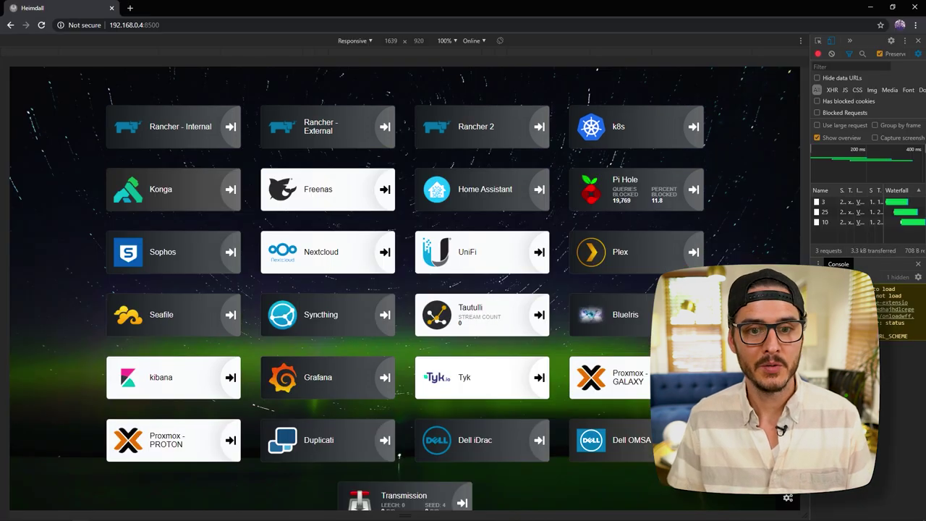
Preview the full Heimdall dashboard at 192.168.0.4:8500 in a narrower responsive view and as a Pixel 2 XL, looking through its applications
mouse_move(800, 306)
left_mouse_down()
mouse_move(503, 312)
mouse_move(794, 312)
left_mouse_up()
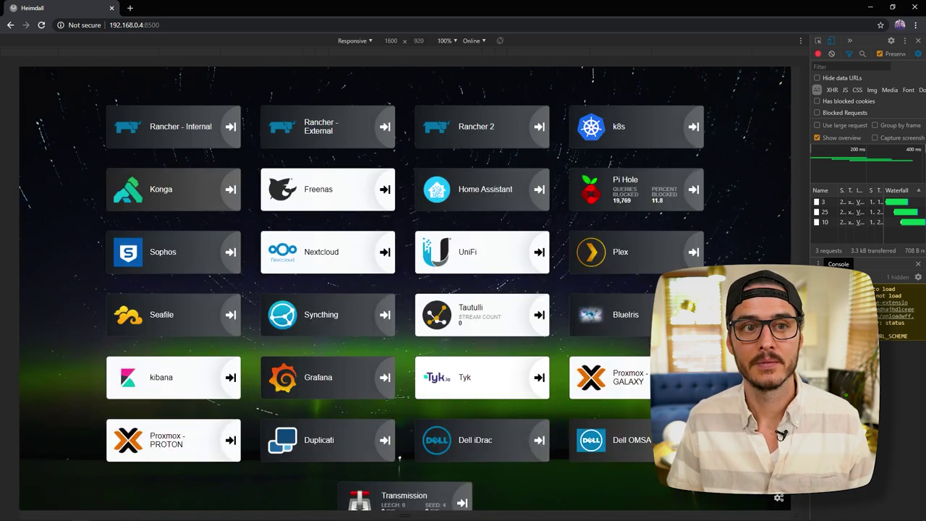
left_click(355, 41)
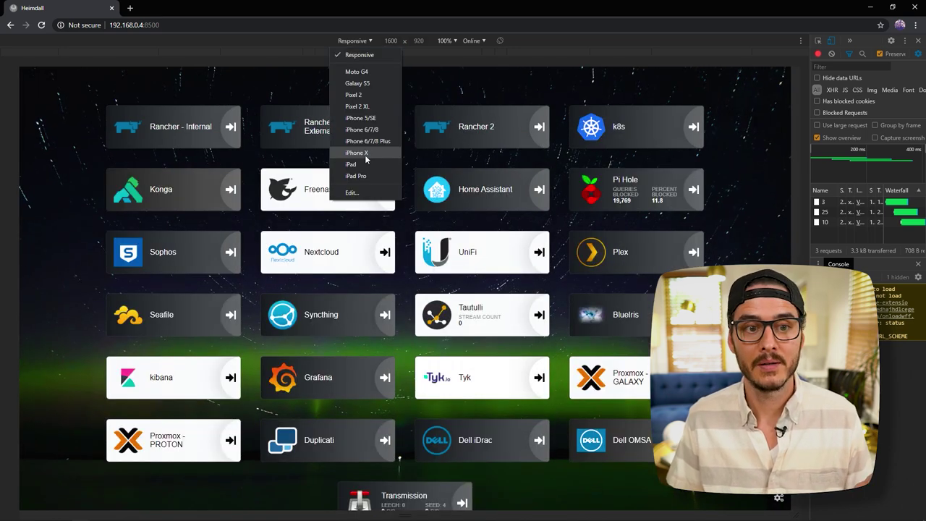
left_click(365, 159)
scroll(432, 122, "down", 3)
scroll(431, 122, "down", 5)
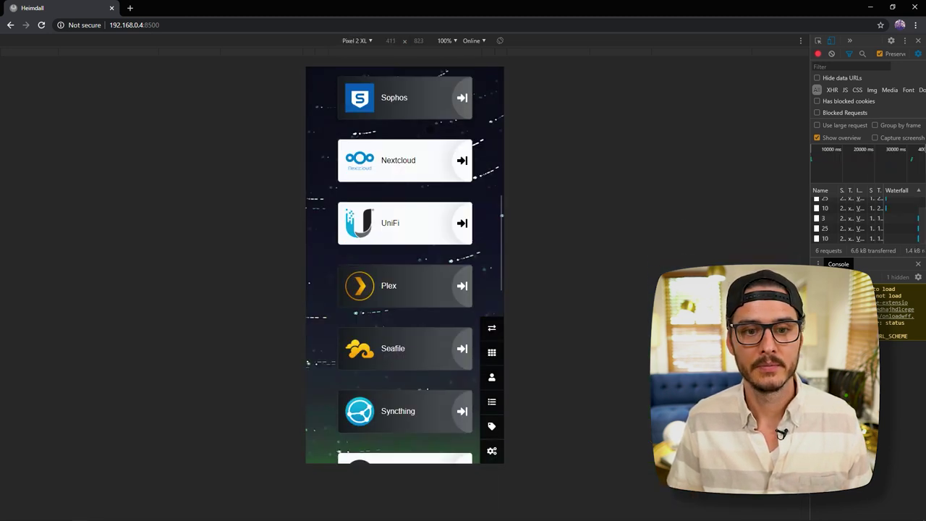